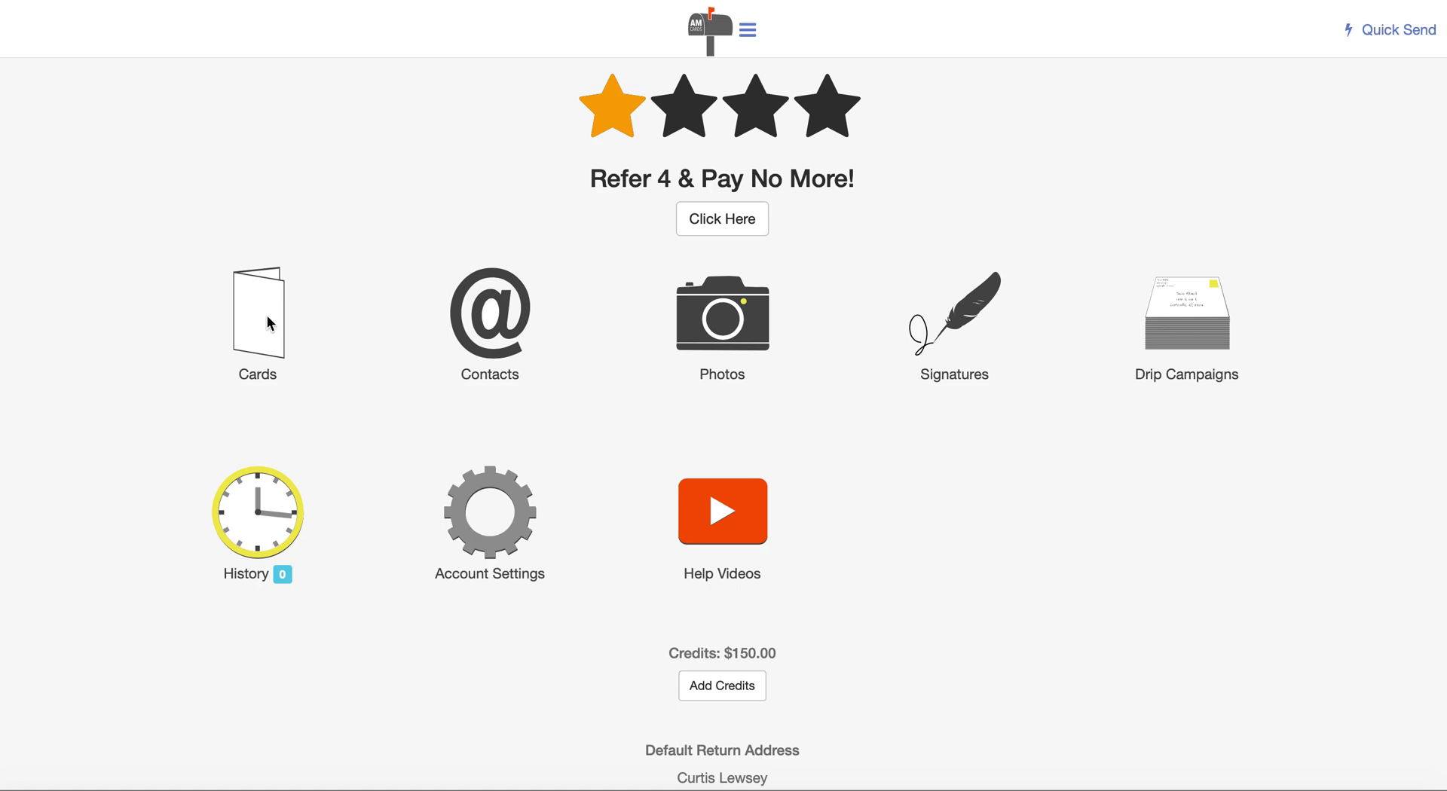
Open the default branding editor for horizontal greeting cards in the account settings
{"action": "left_click", "coordinate": [492, 514]}
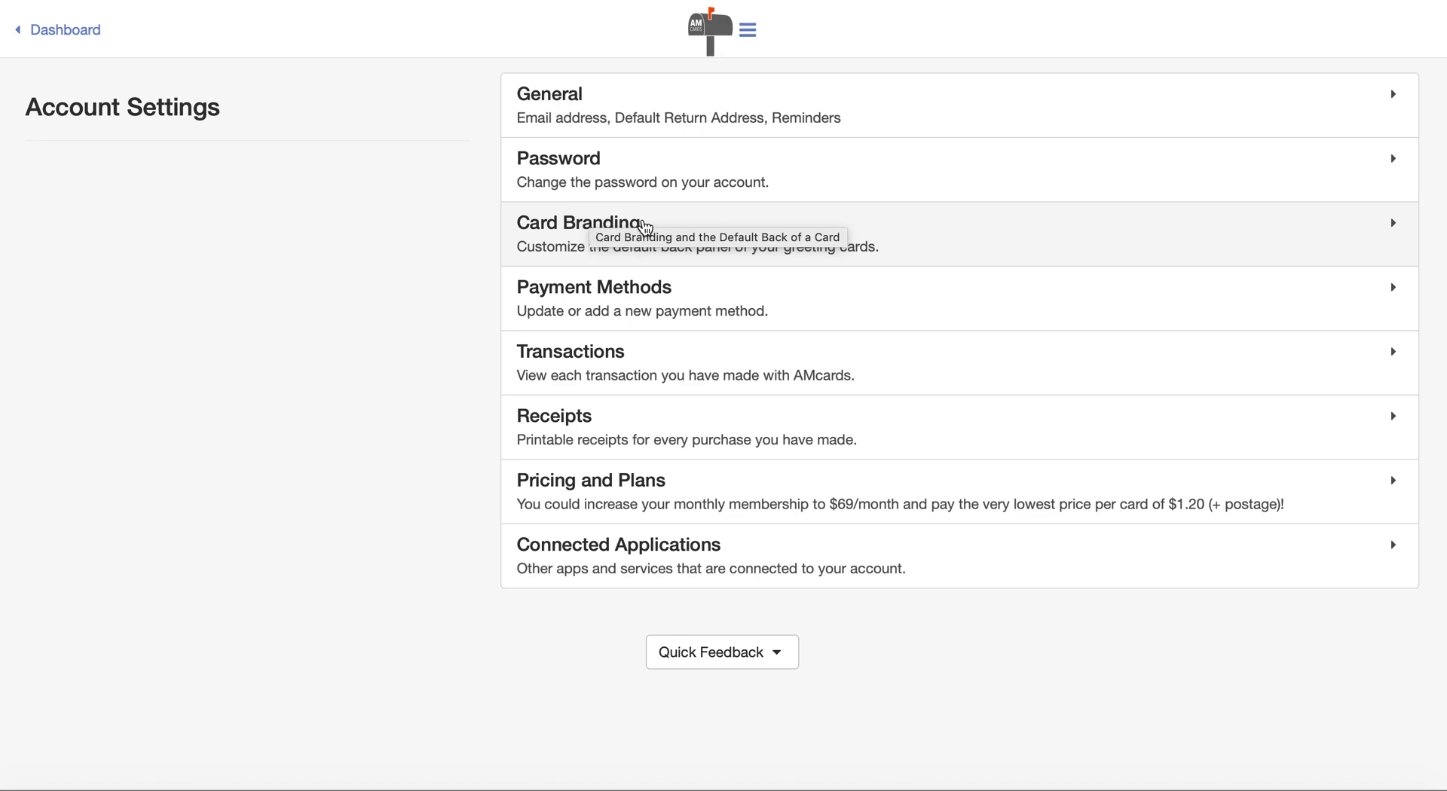
{"action": "left_click", "coordinate": [644, 225]}
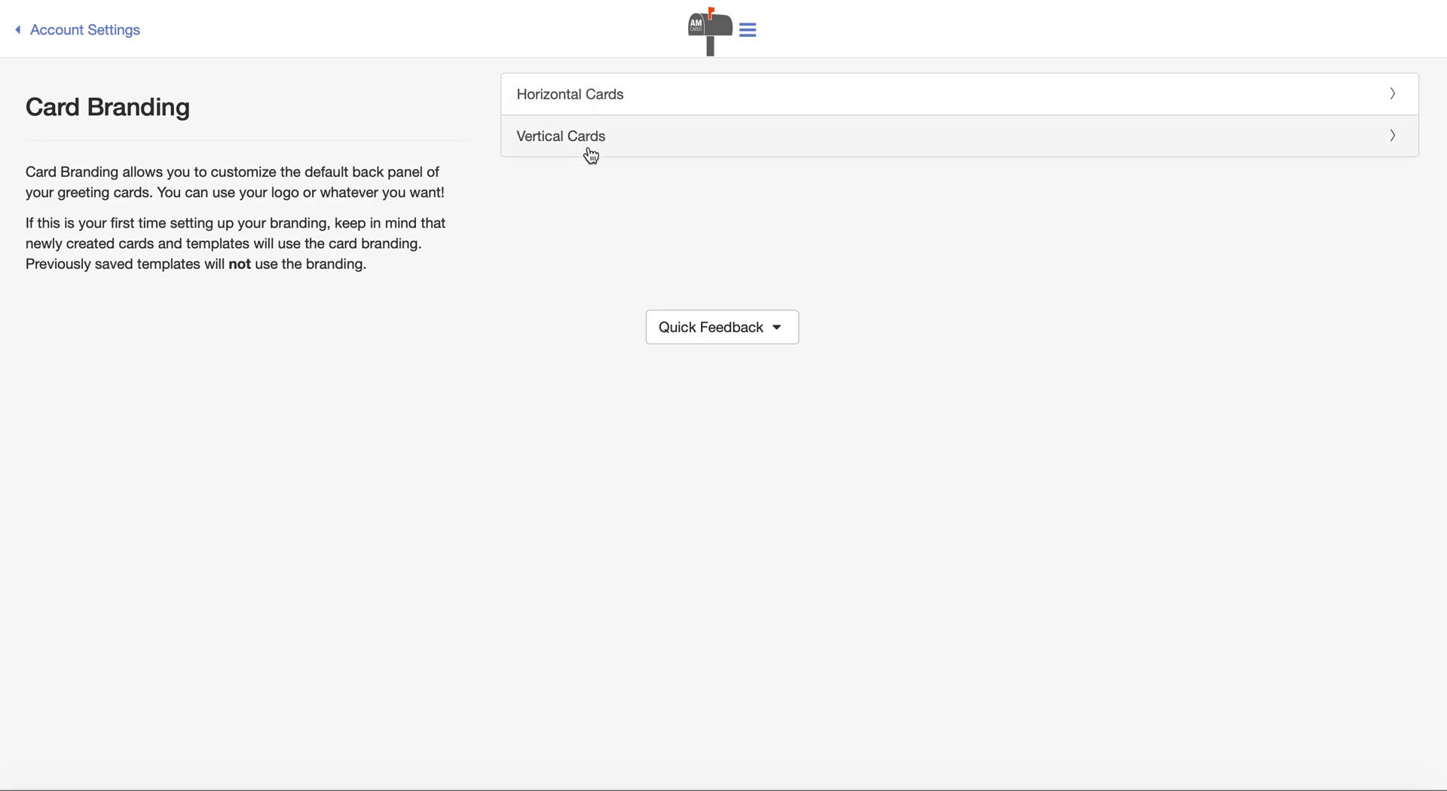
{"action": "left_click", "coordinate": [594, 94]}
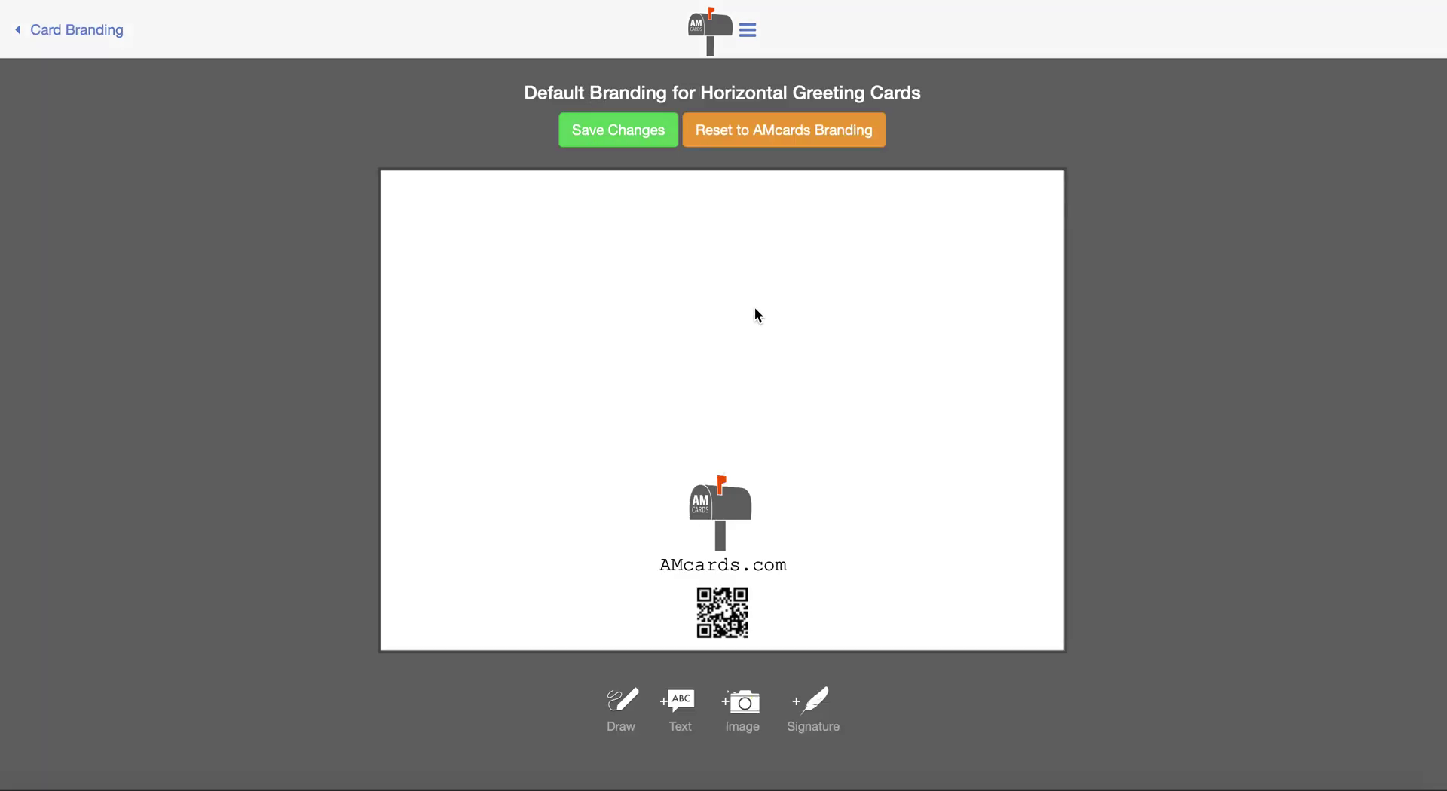
Delete the mailbox logo and the AMcards.com text from the horizontal card's back panel
{"action": "left_click", "coordinate": [721, 501]}
{"action": "key", "text": "Delete"}
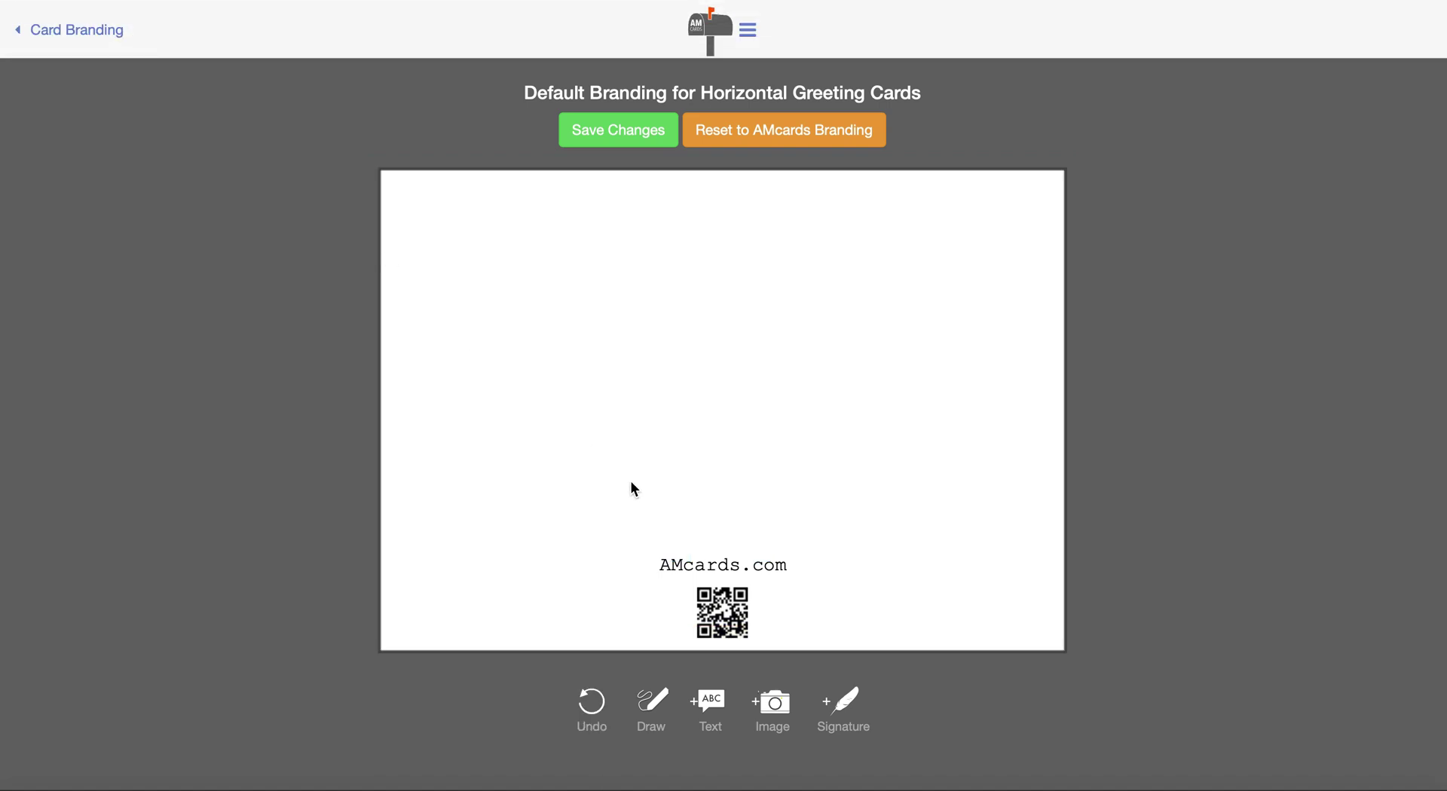
{"action": "left_click", "coordinate": [693, 561]}
{"action": "left_click", "coordinate": [182, 41]}
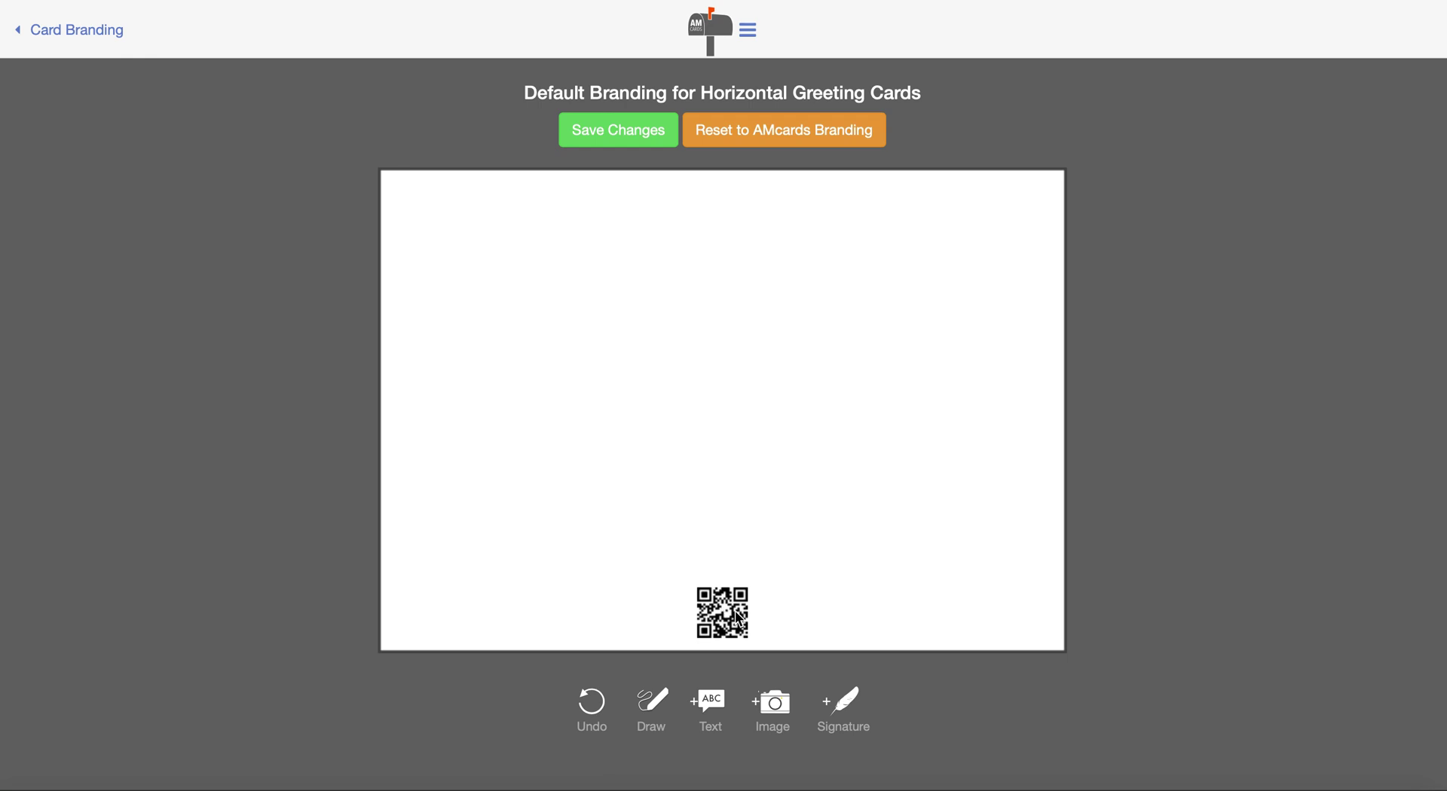
Add the text 5.25" X 7.25" in Courier New to the back panel
{"action": "left_click", "coordinate": [709, 703]}
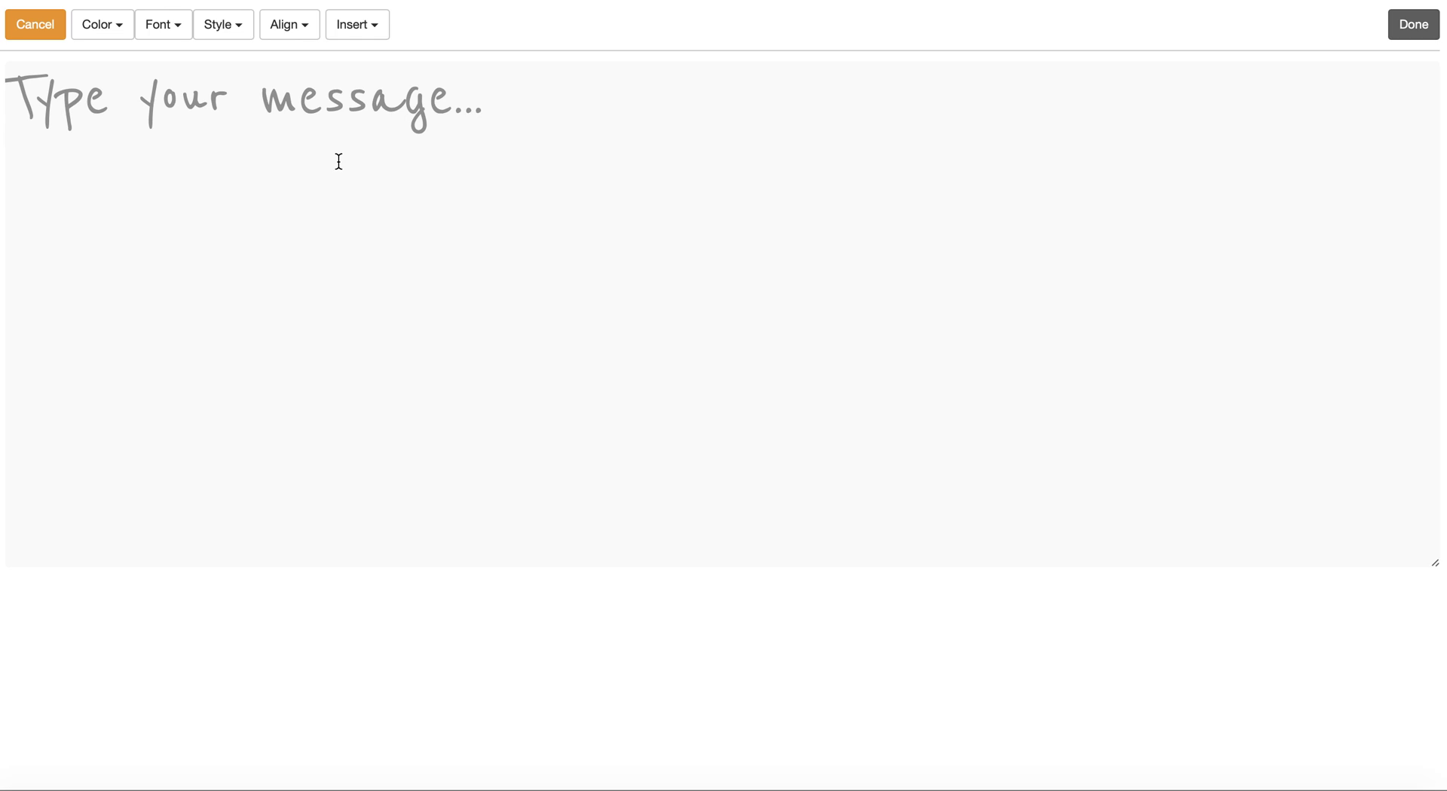
{"action": "type", "text": "5.25\" X 7.25\""}
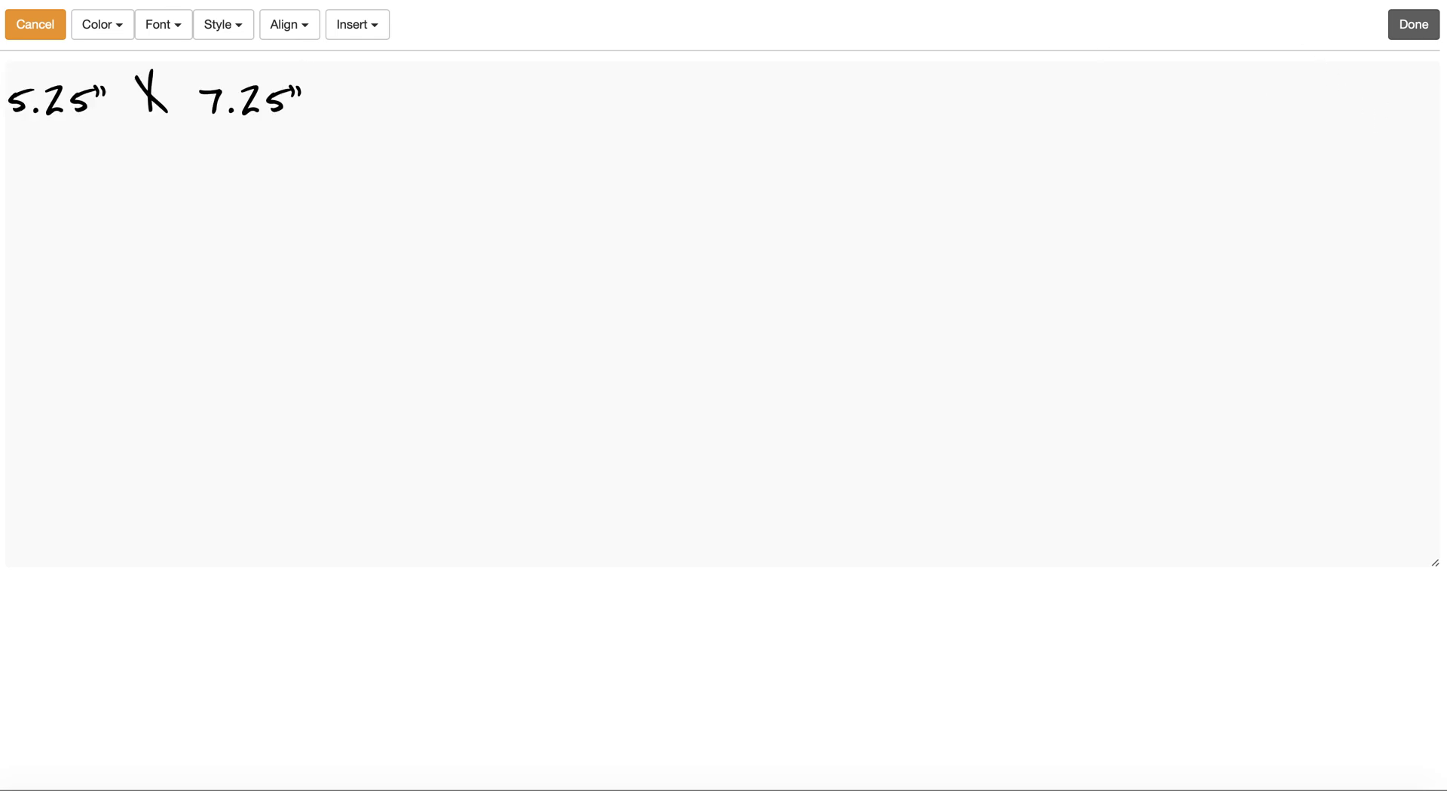
{"action": "left_click", "coordinate": [175, 30]}
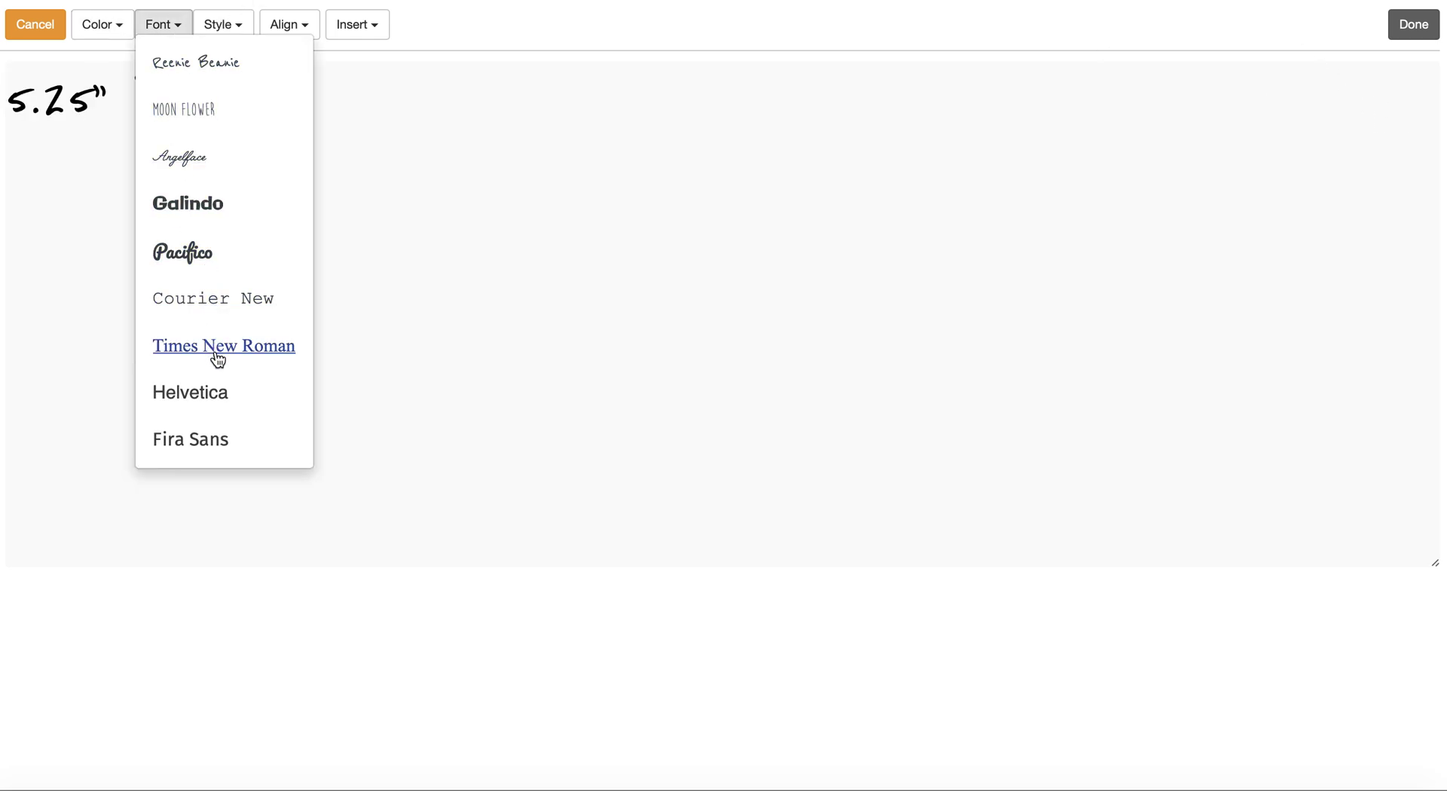
{"action": "left_click", "coordinate": [214, 315]}
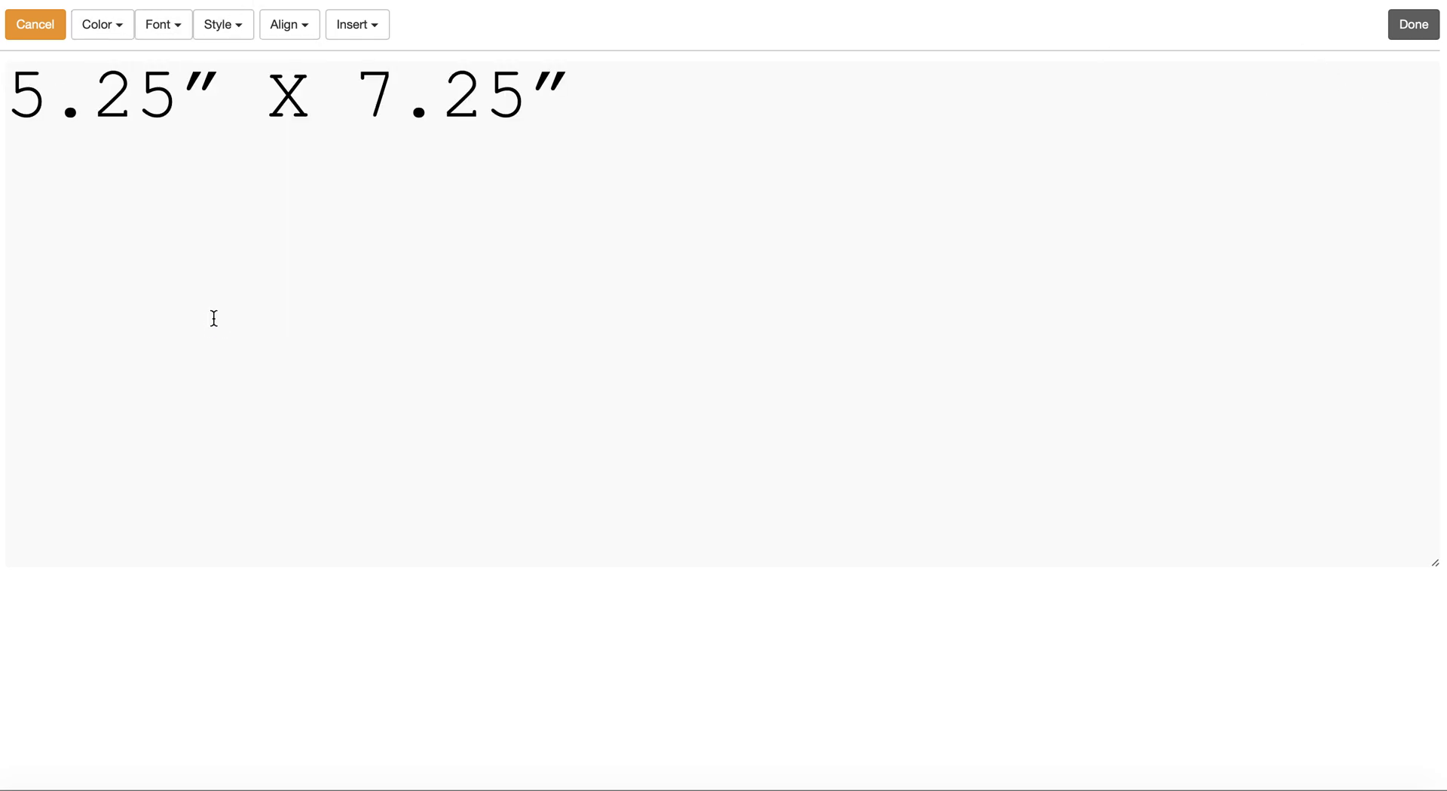
{"action": "left_click", "coordinate": [1414, 25]}
Enlarge the size text across the middle of the back panel, then delete it
{"action": "left_click", "coordinate": [604, 160]}
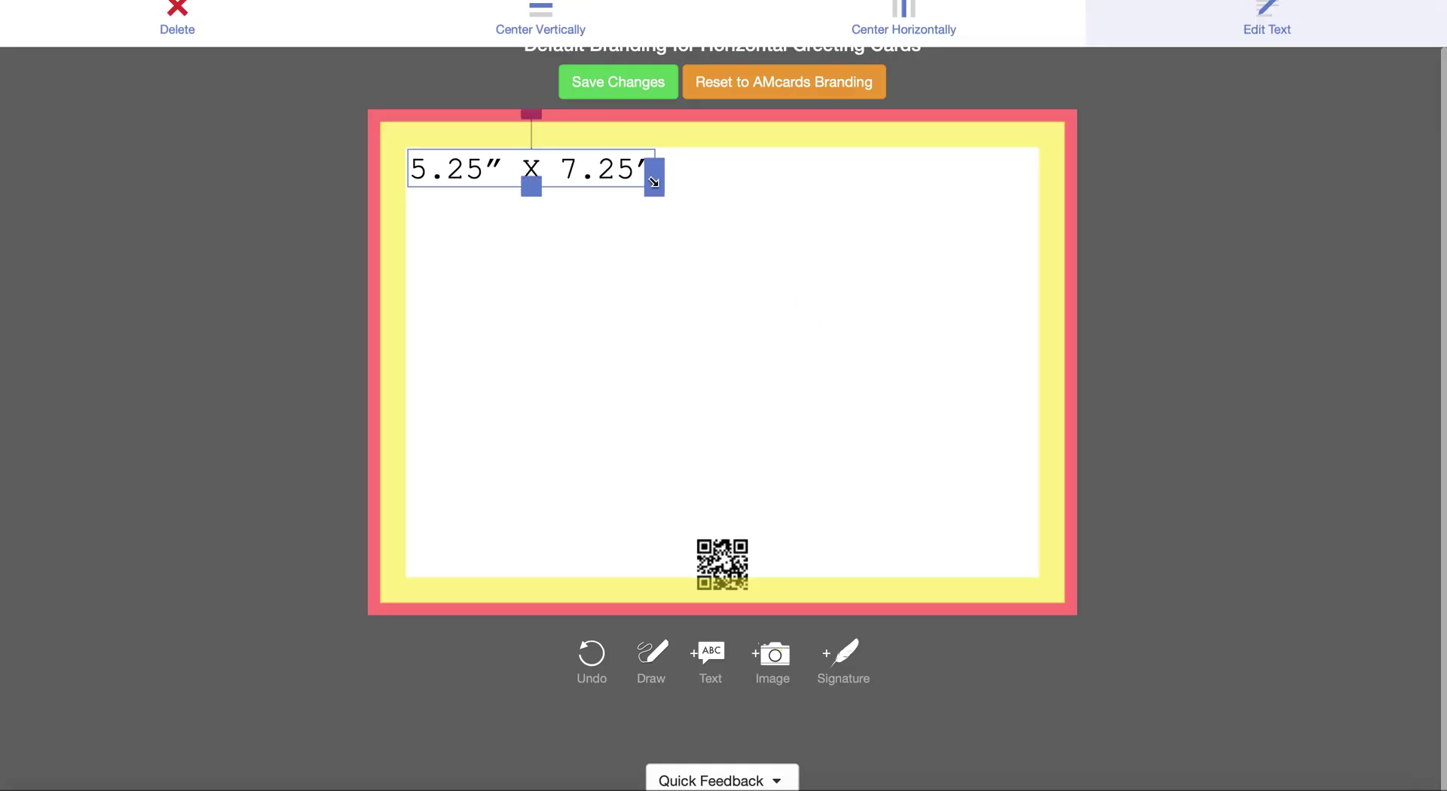
{"action": "left_click_drag", "start_coordinate": [821, 206], "coordinate": [865, 324]}
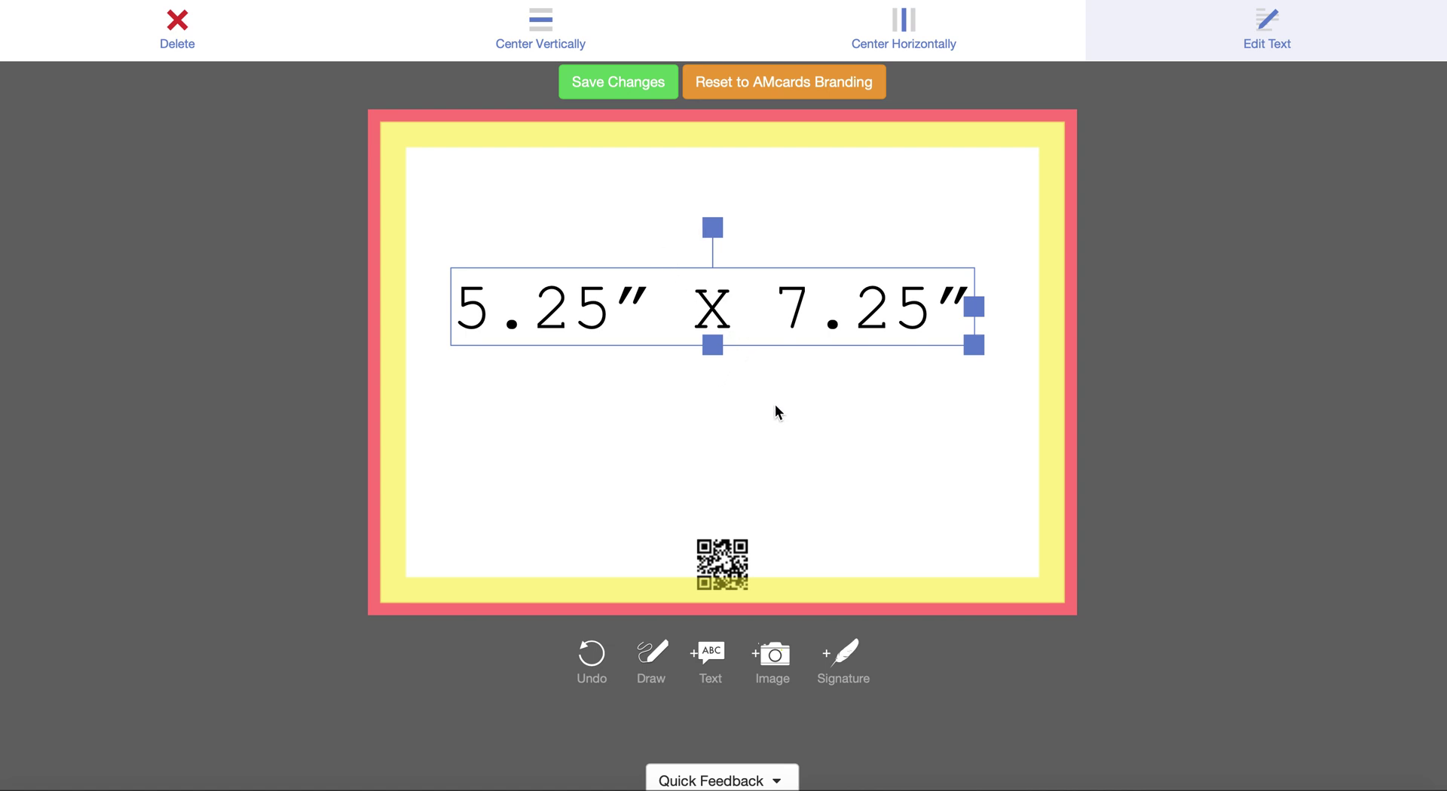
{"action": "left_click", "coordinate": [179, 42]}
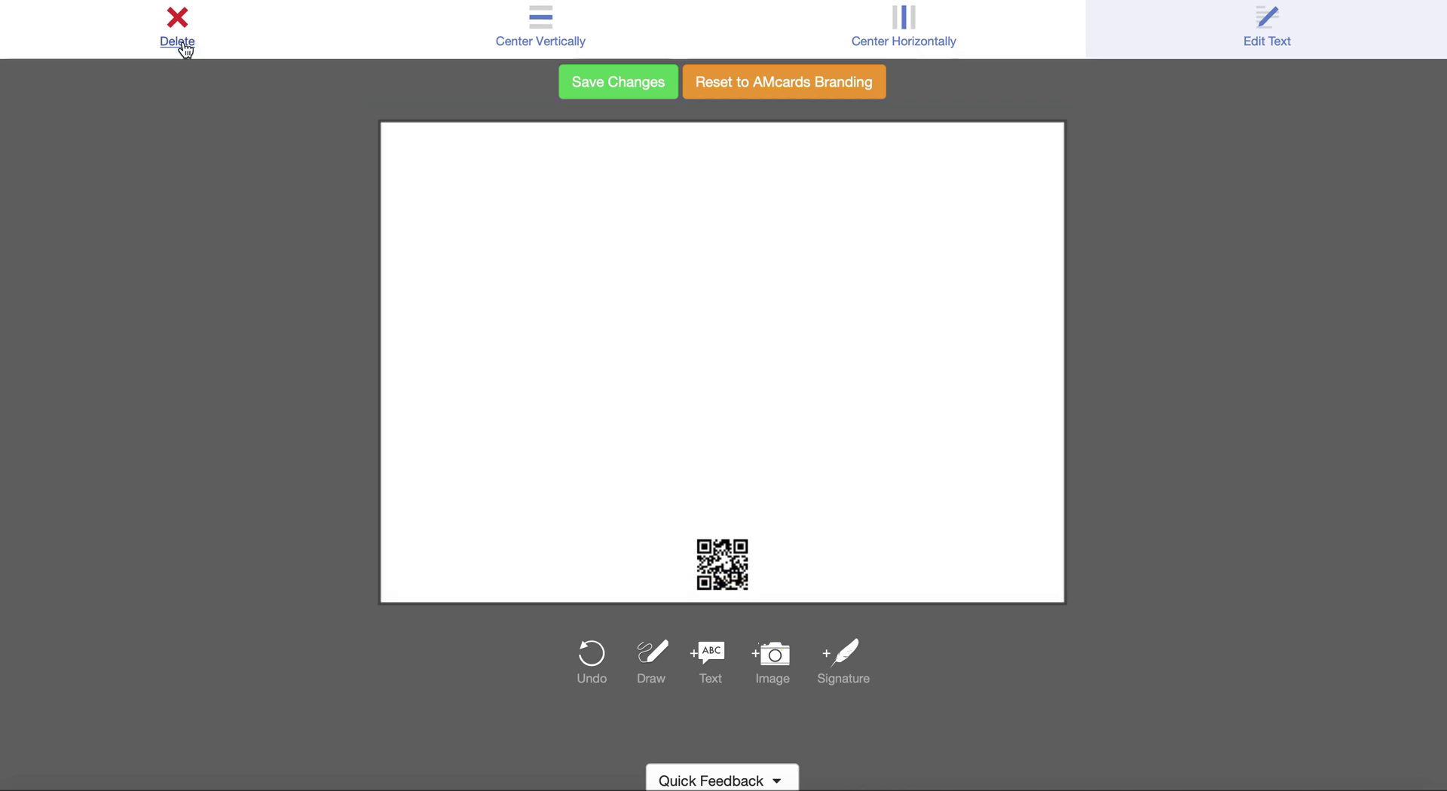
Insert the red and grey portrait image with contact details as the full back panel and save the branding
{"action": "left_click", "coordinate": [796, 650]}
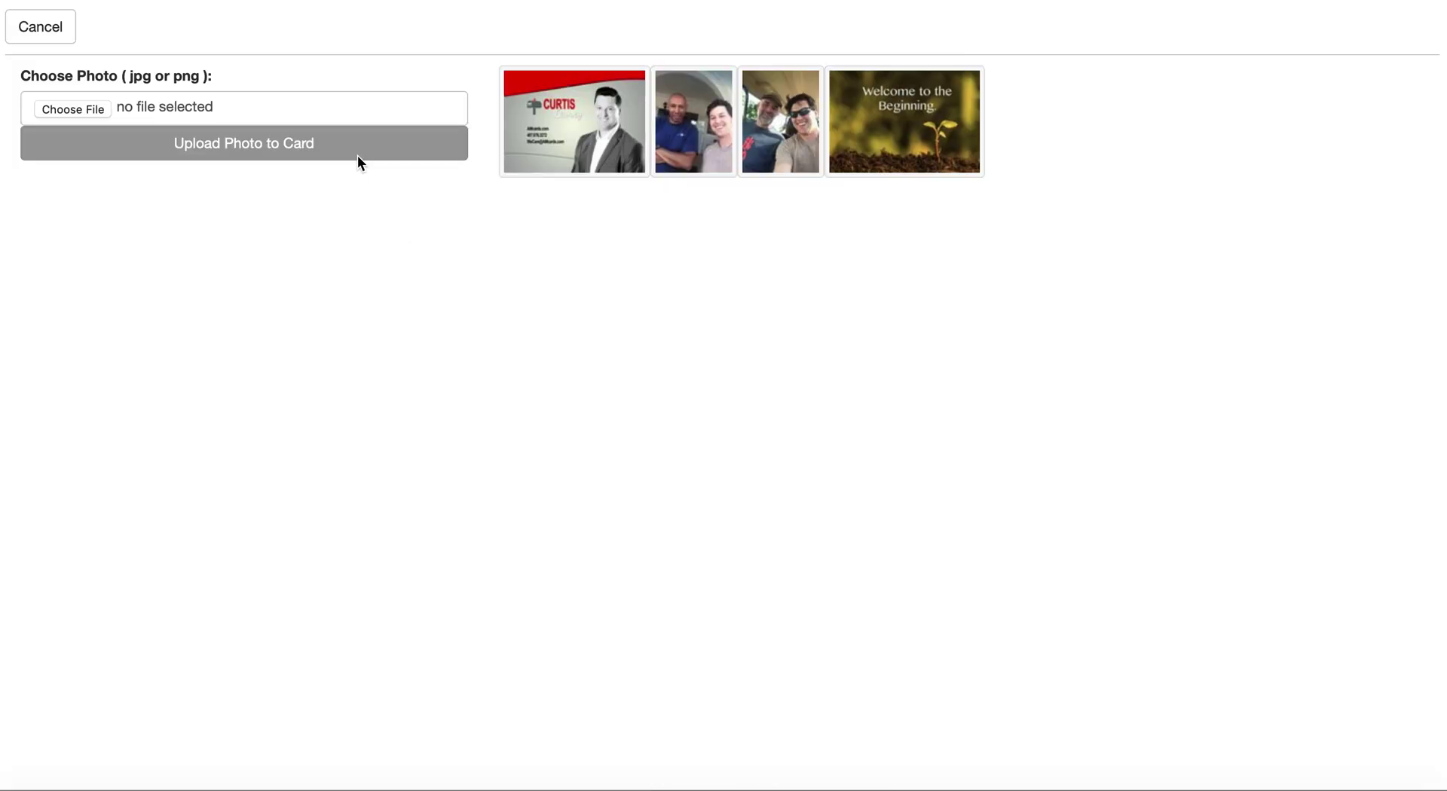
{"action": "left_click", "coordinate": [603, 143]}
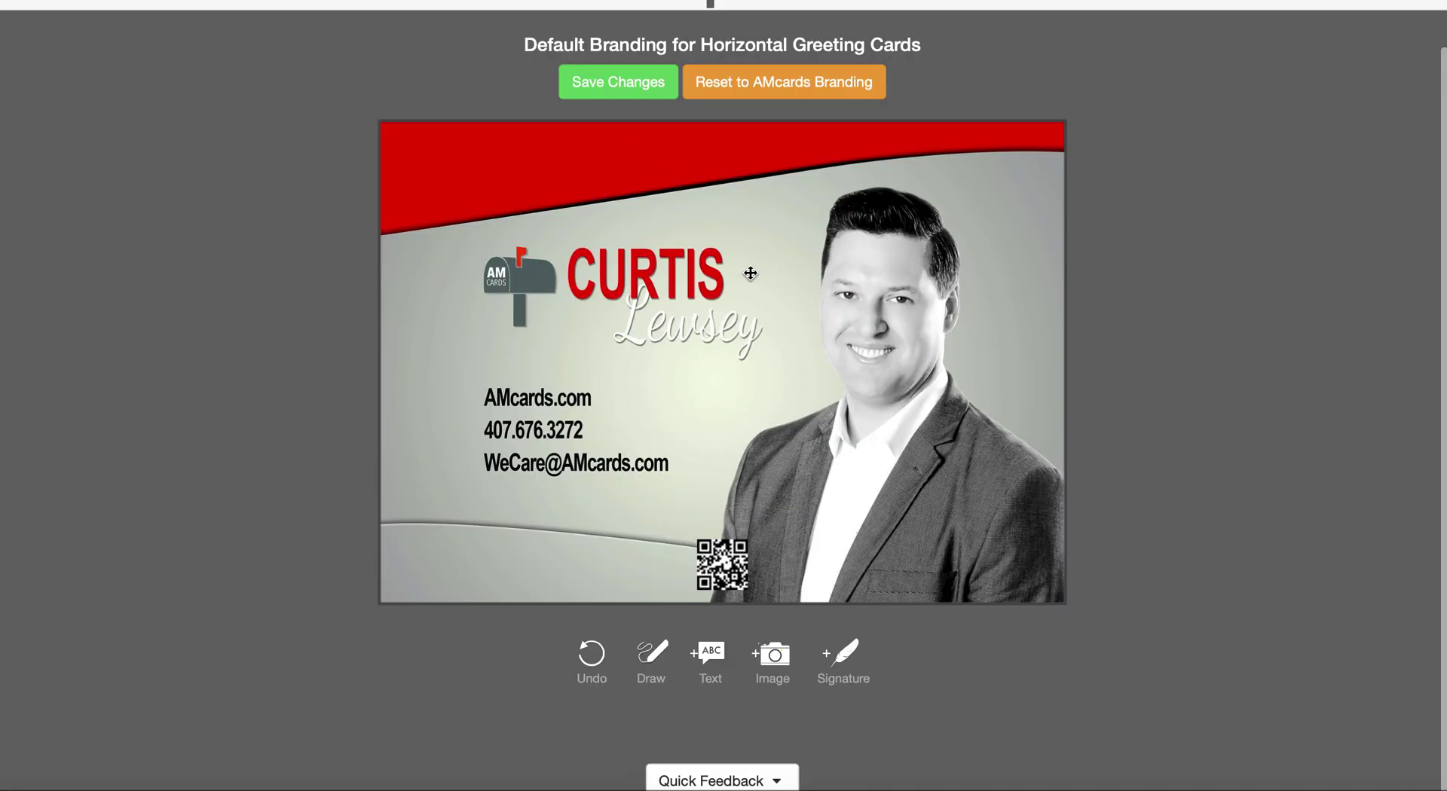
{"action": "left_click", "coordinate": [551, 278]}
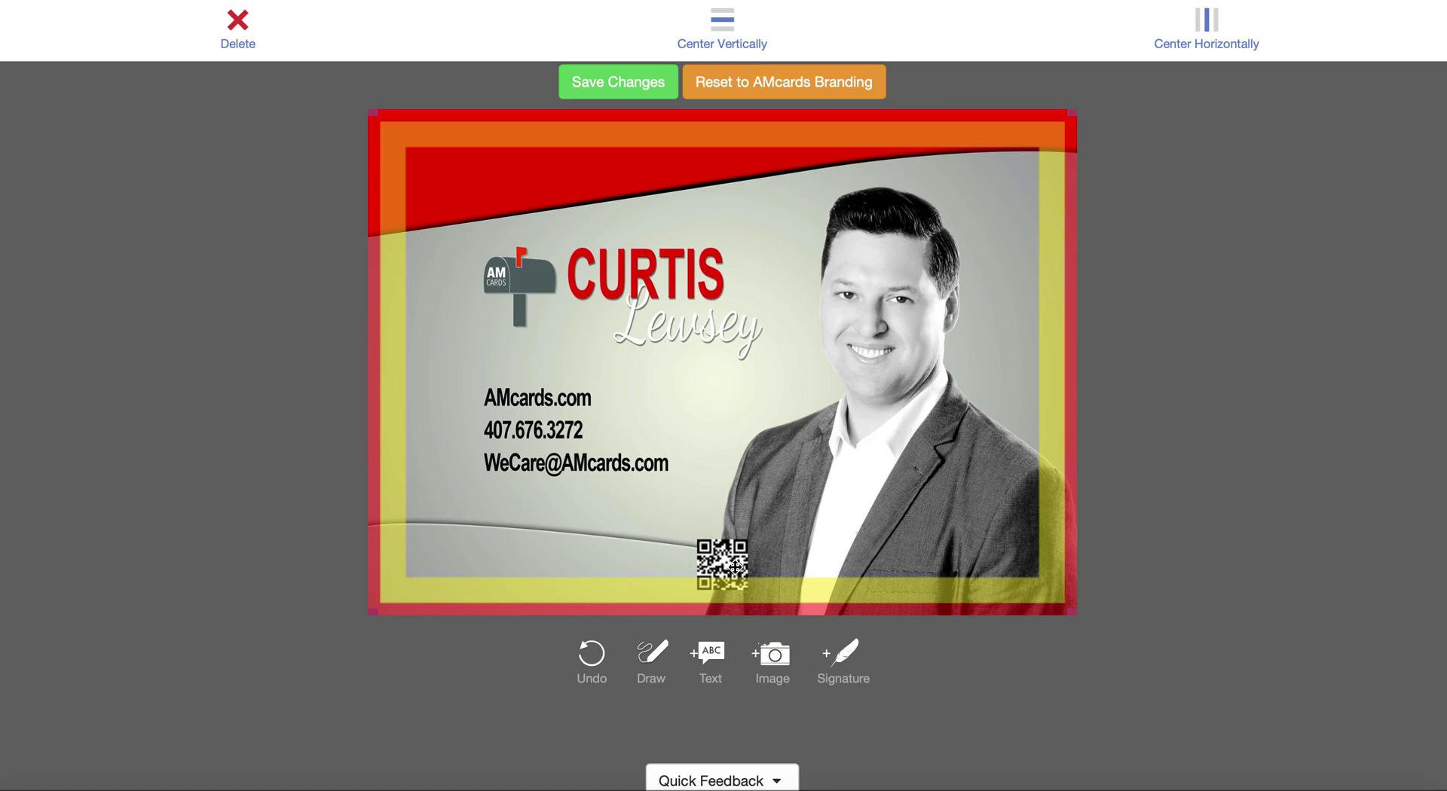
{"action": "left_click", "coordinate": [1108, 381]}
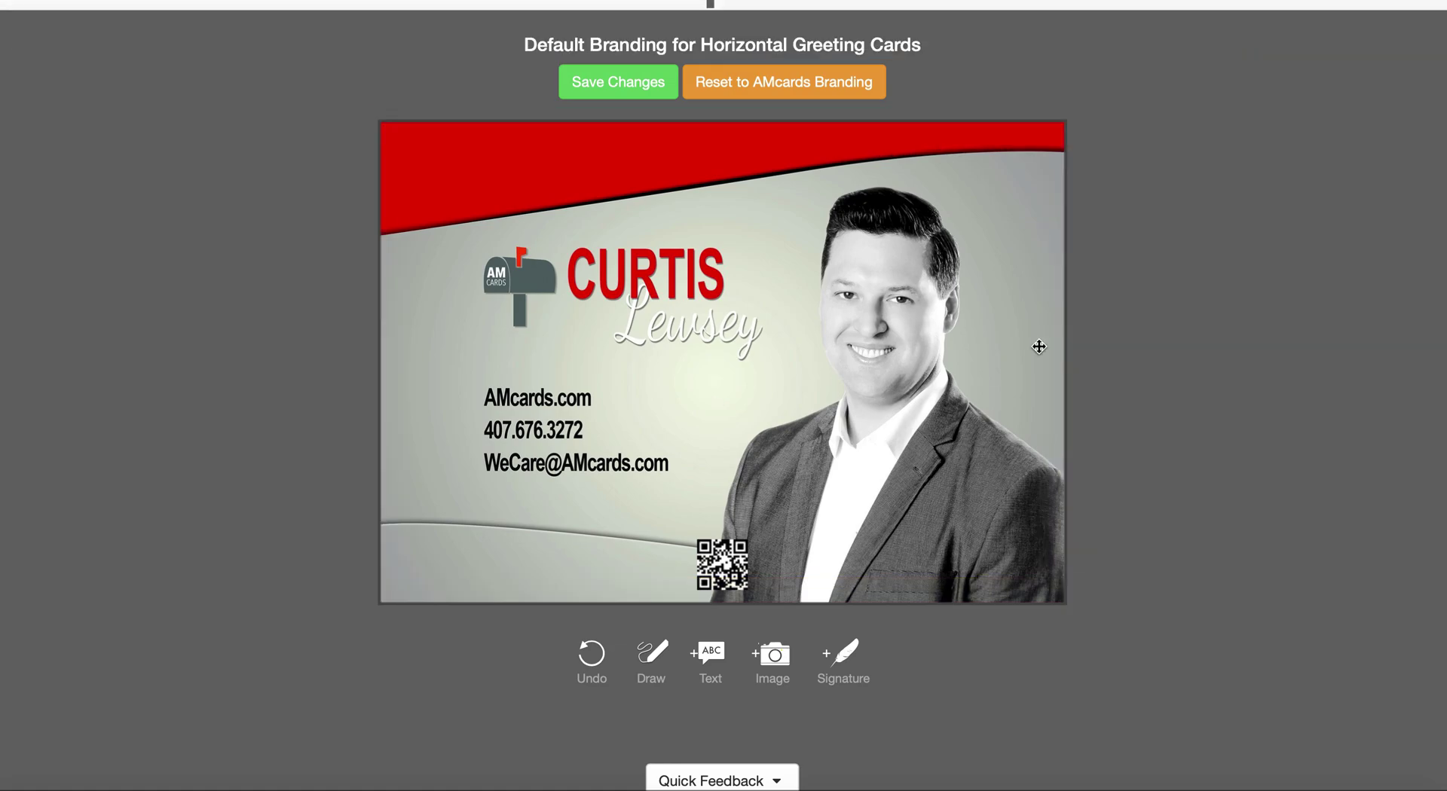
{"action": "left_click", "coordinate": [631, 87]}
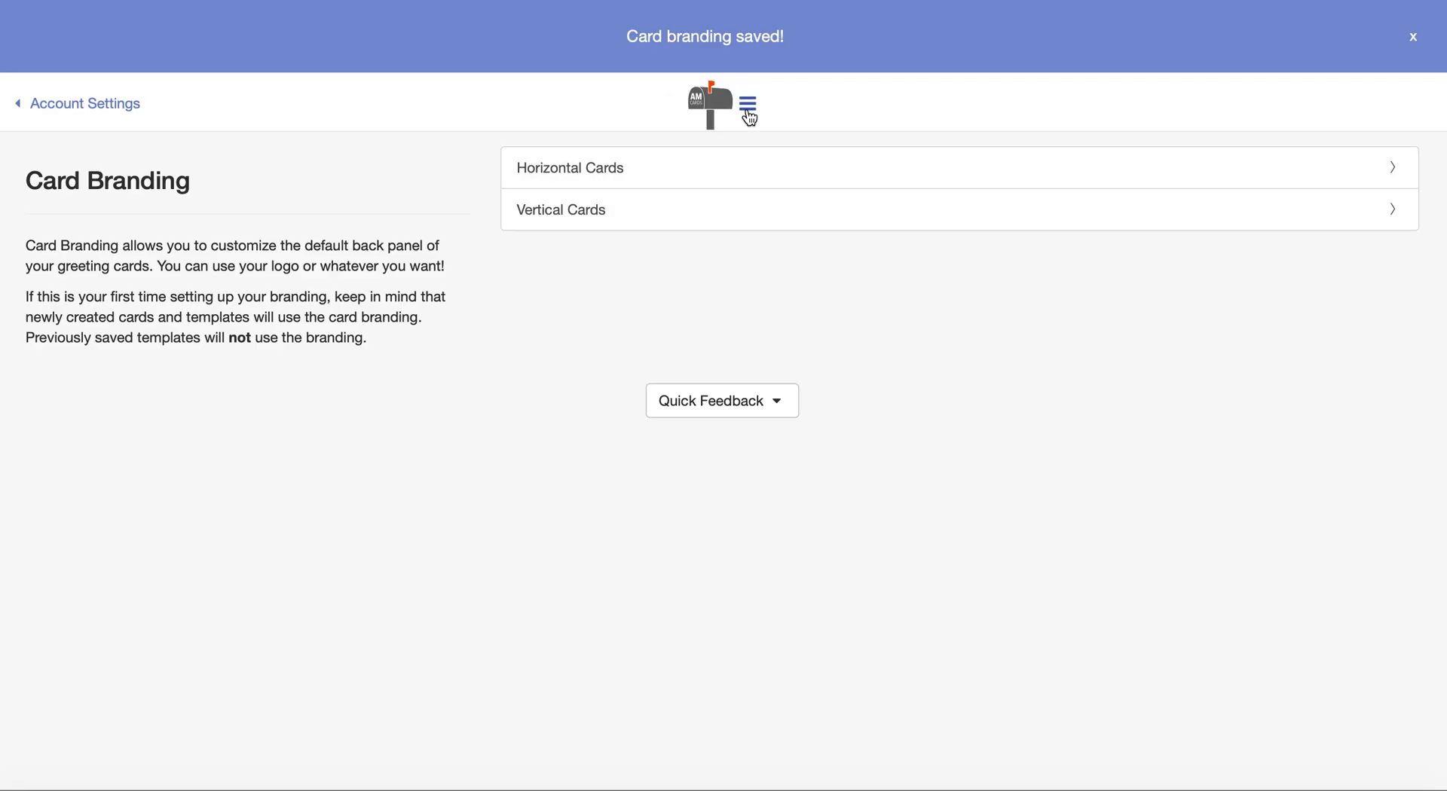
Start a new card from the I Appreciate You template in the Thank You category
{"action": "left_click", "coordinate": [749, 117]}
{"action": "left_click", "coordinate": [700, 264]}
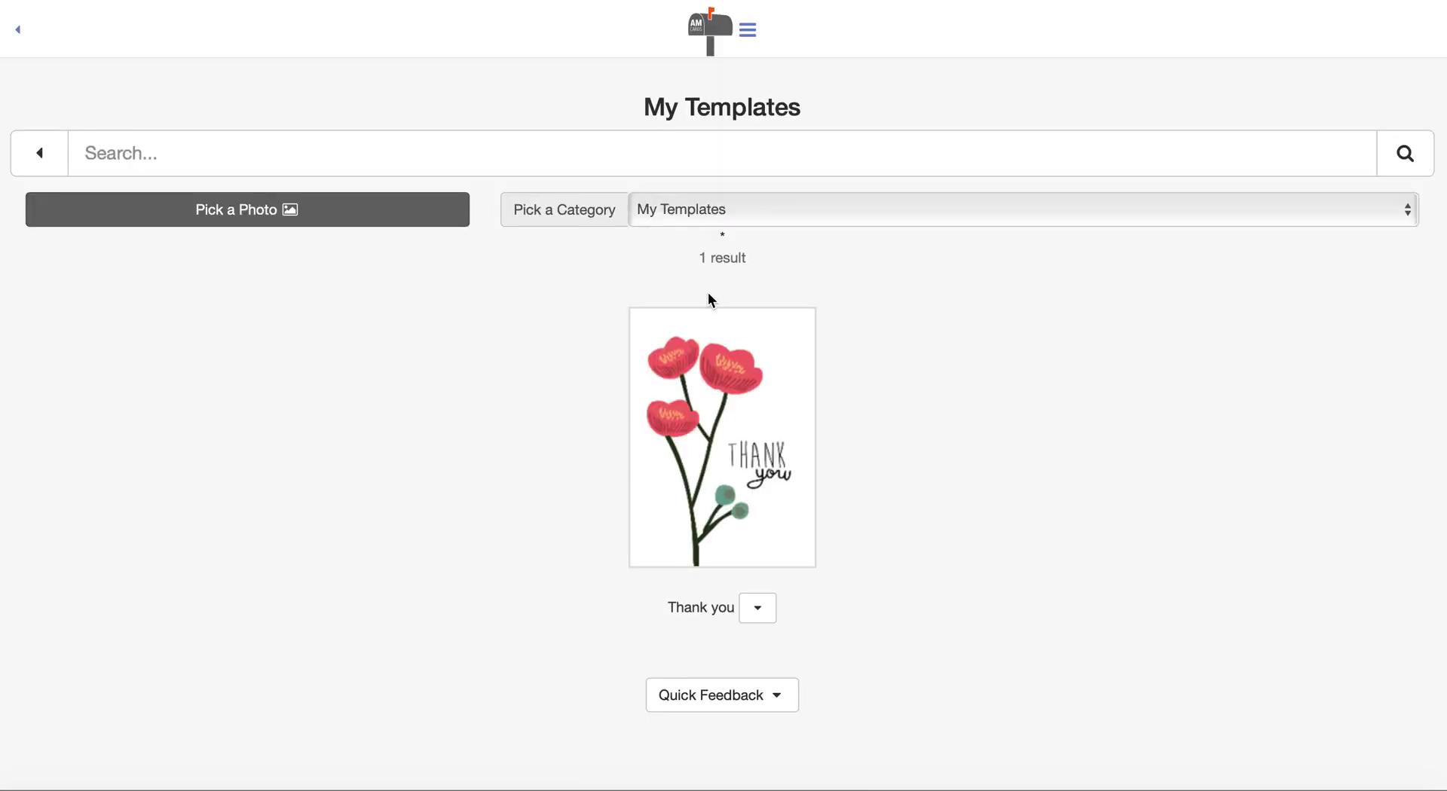
{"action": "left_click", "coordinate": [725, 213]}
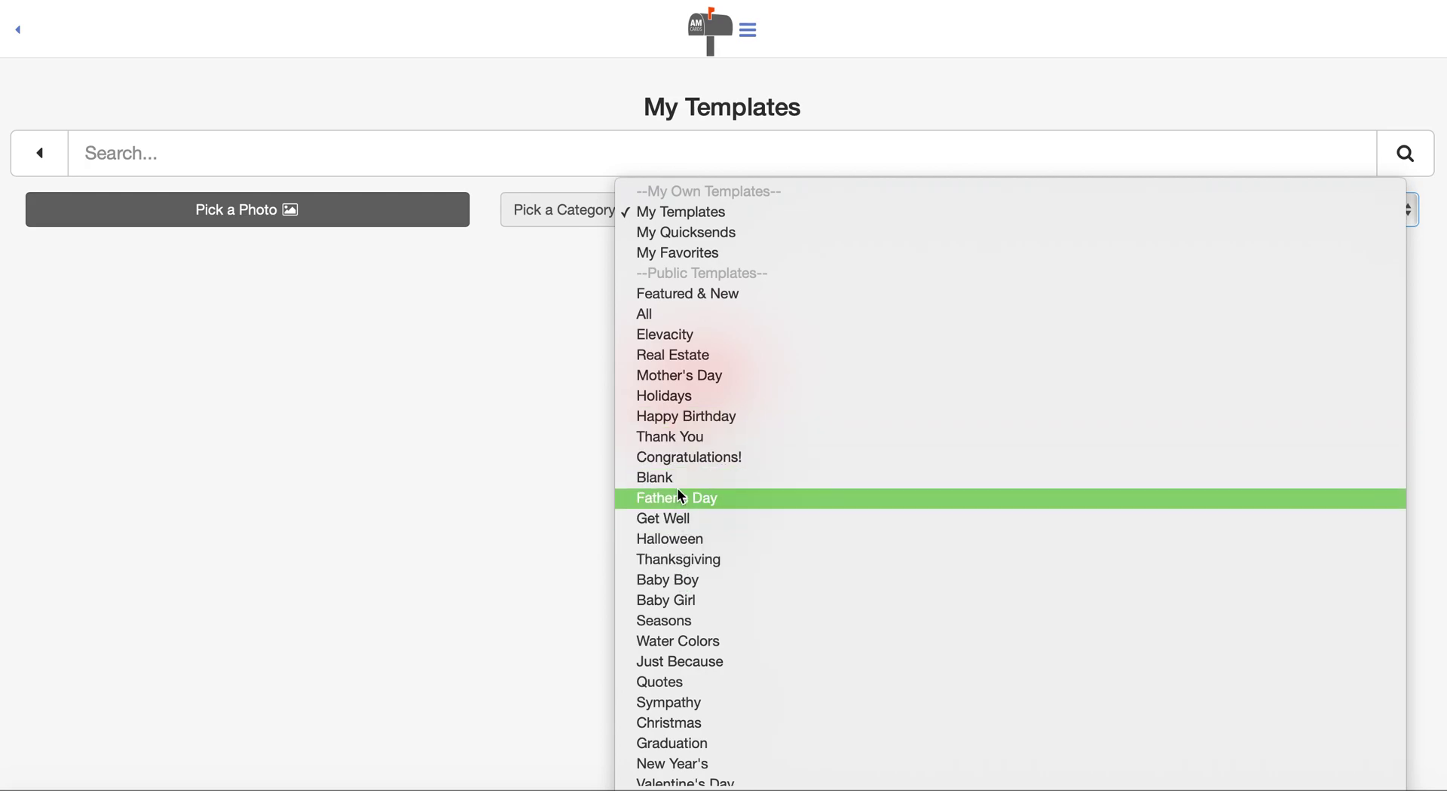
{"action": "left_click", "coordinate": [693, 440]}
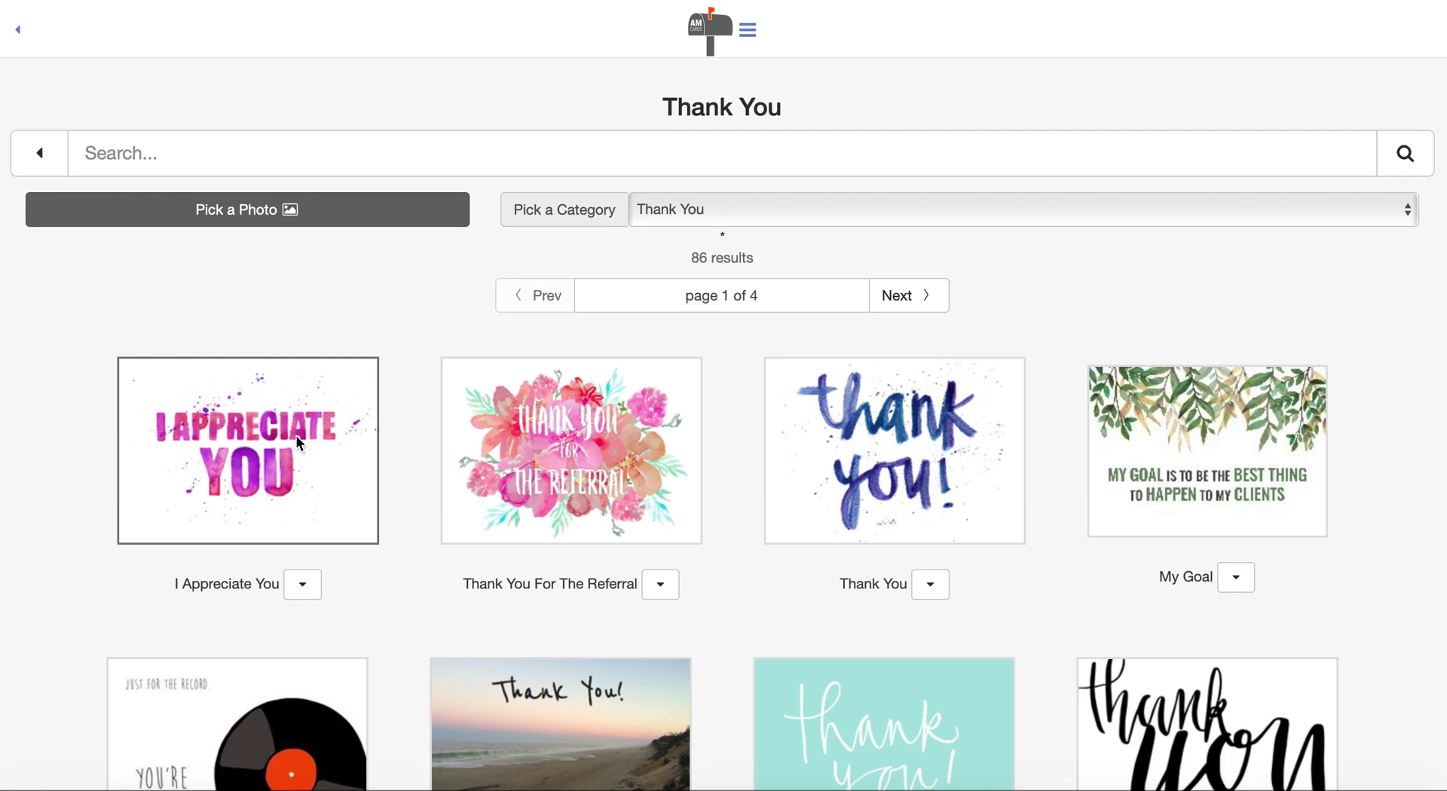
{"action": "left_click", "coordinate": [296, 437]}
Check the branding on the new card's back and review its inside and front panels
{"action": "scroll", "coordinate": [833, 325], "scroll_direction": "down", "scroll_amount": 5}
{"action": "scroll", "coordinate": [833, 324], "scroll_direction": "down", "scroll_amount": 15}
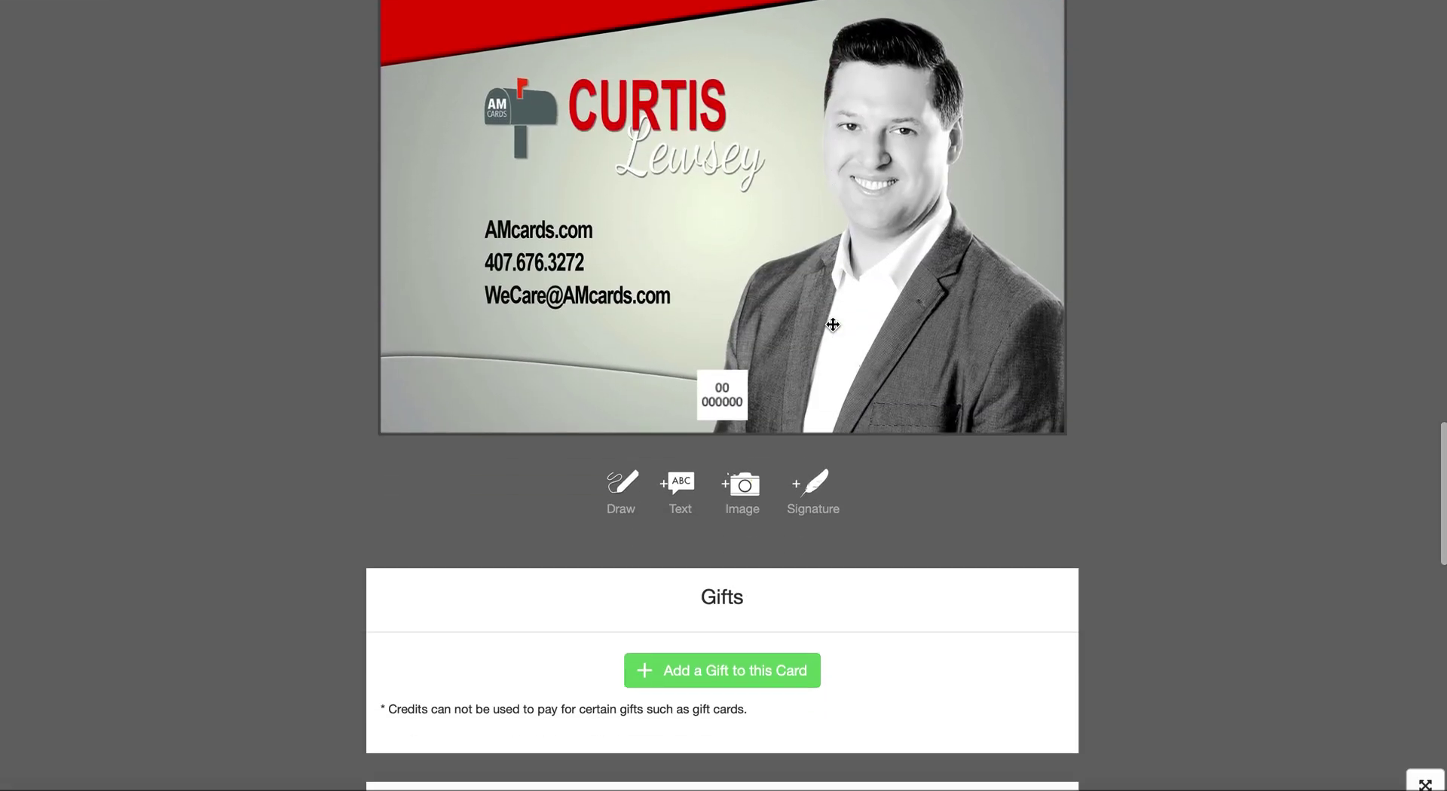
{"action": "scroll", "coordinate": [830, 323], "scroll_direction": "up", "scroll_amount": 3}
{"action": "scroll", "coordinate": [816, 343], "scroll_direction": "up", "scroll_amount": 10}
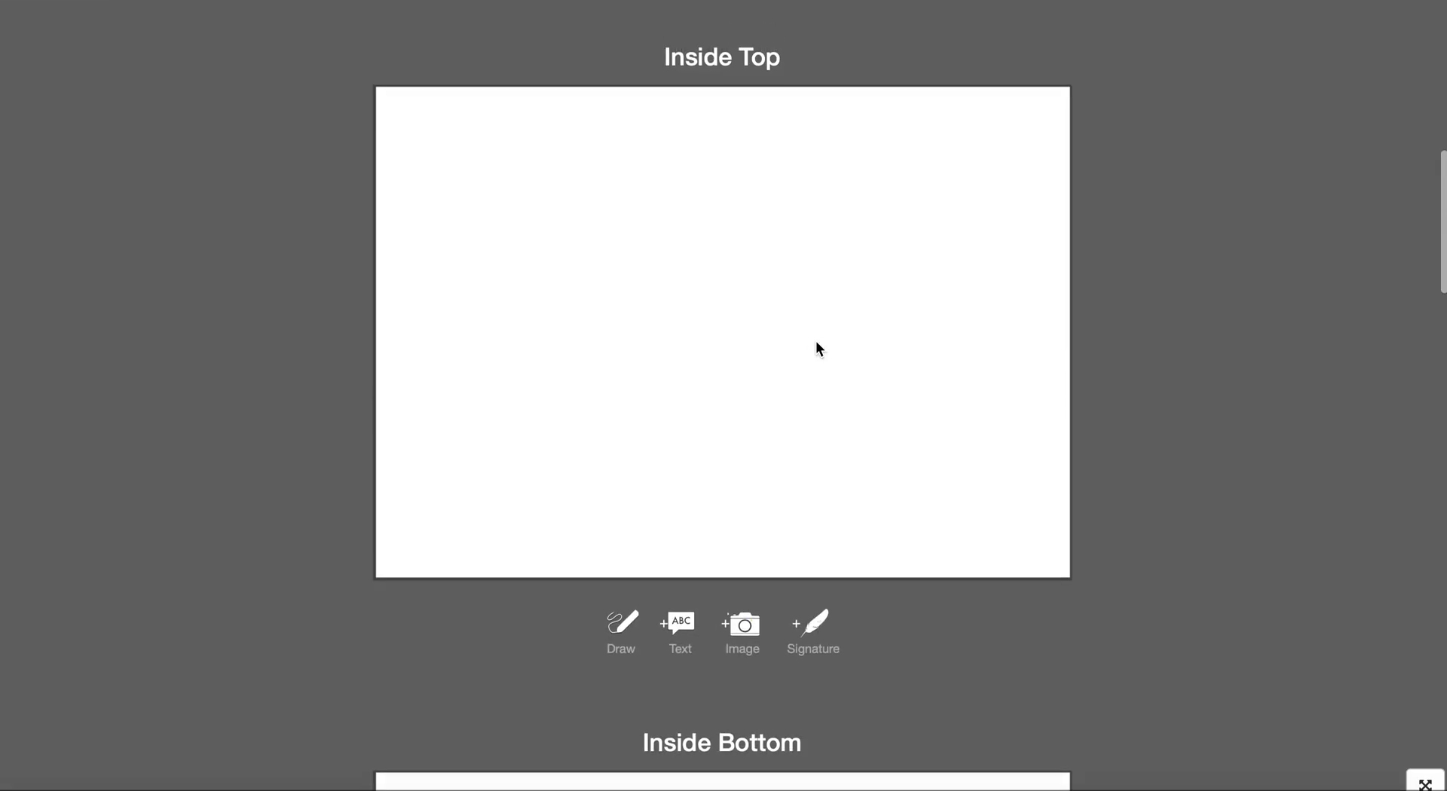
{"action": "scroll", "coordinate": [816, 341], "scroll_direction": "up", "scroll_amount": 8}
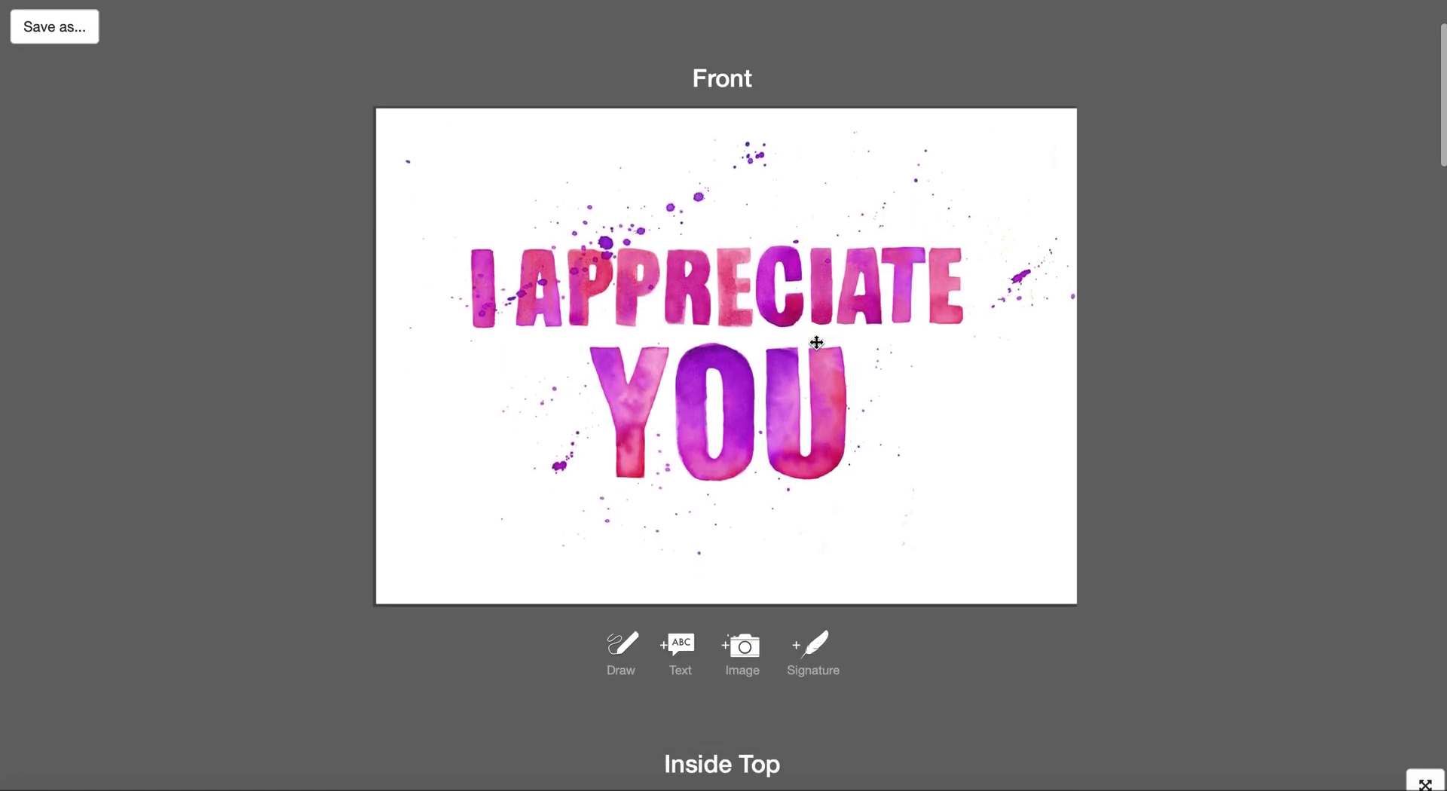
Insert the existing photo of two men, one wearing a cap and one sunglasses, on the Inside Top panel
{"action": "scroll", "coordinate": [746, 349], "scroll_direction": "down", "scroll_amount": 4}
{"action": "scroll", "coordinate": [746, 349], "scroll_direction": "down", "scroll_amount": 9}
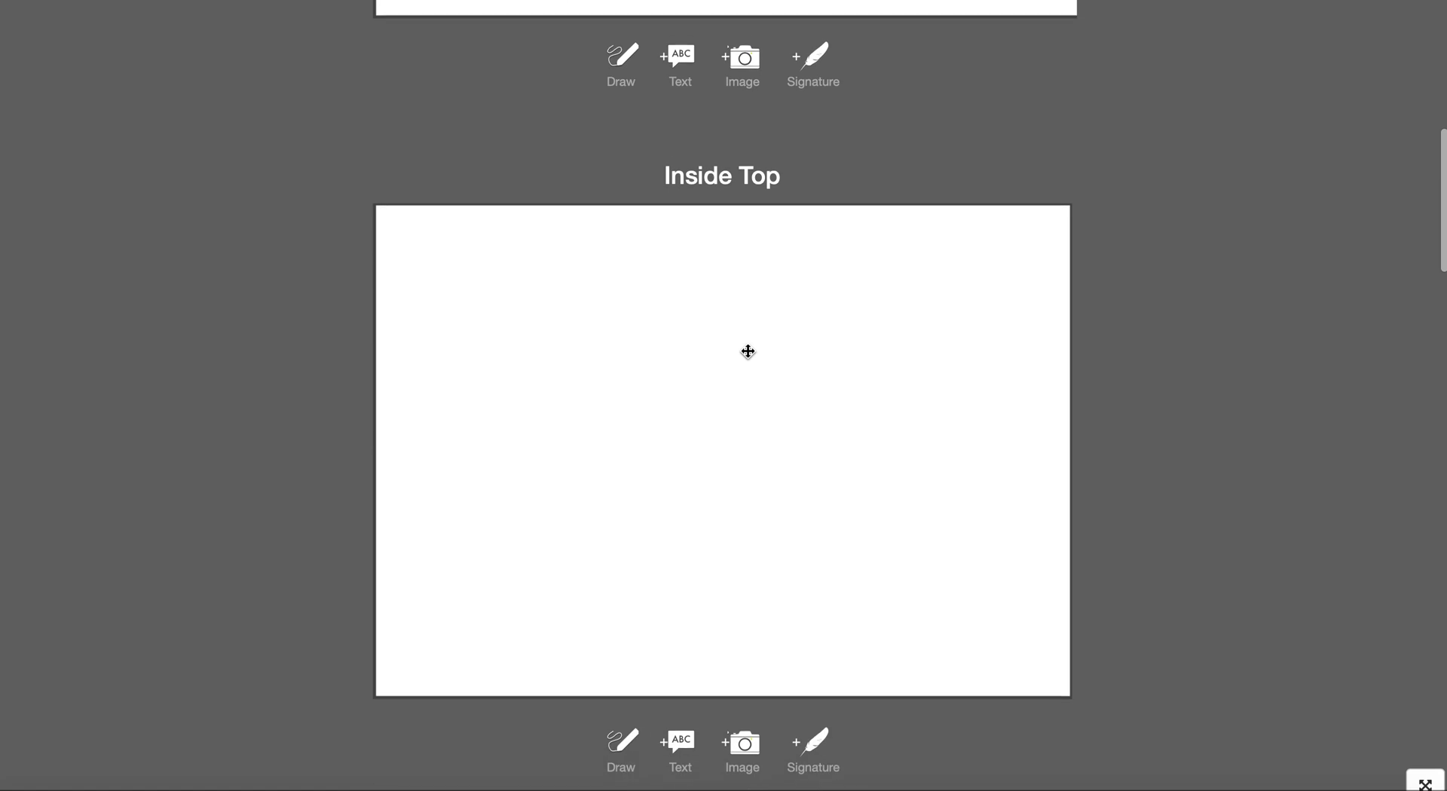
{"action": "left_click", "coordinate": [746, 462]}
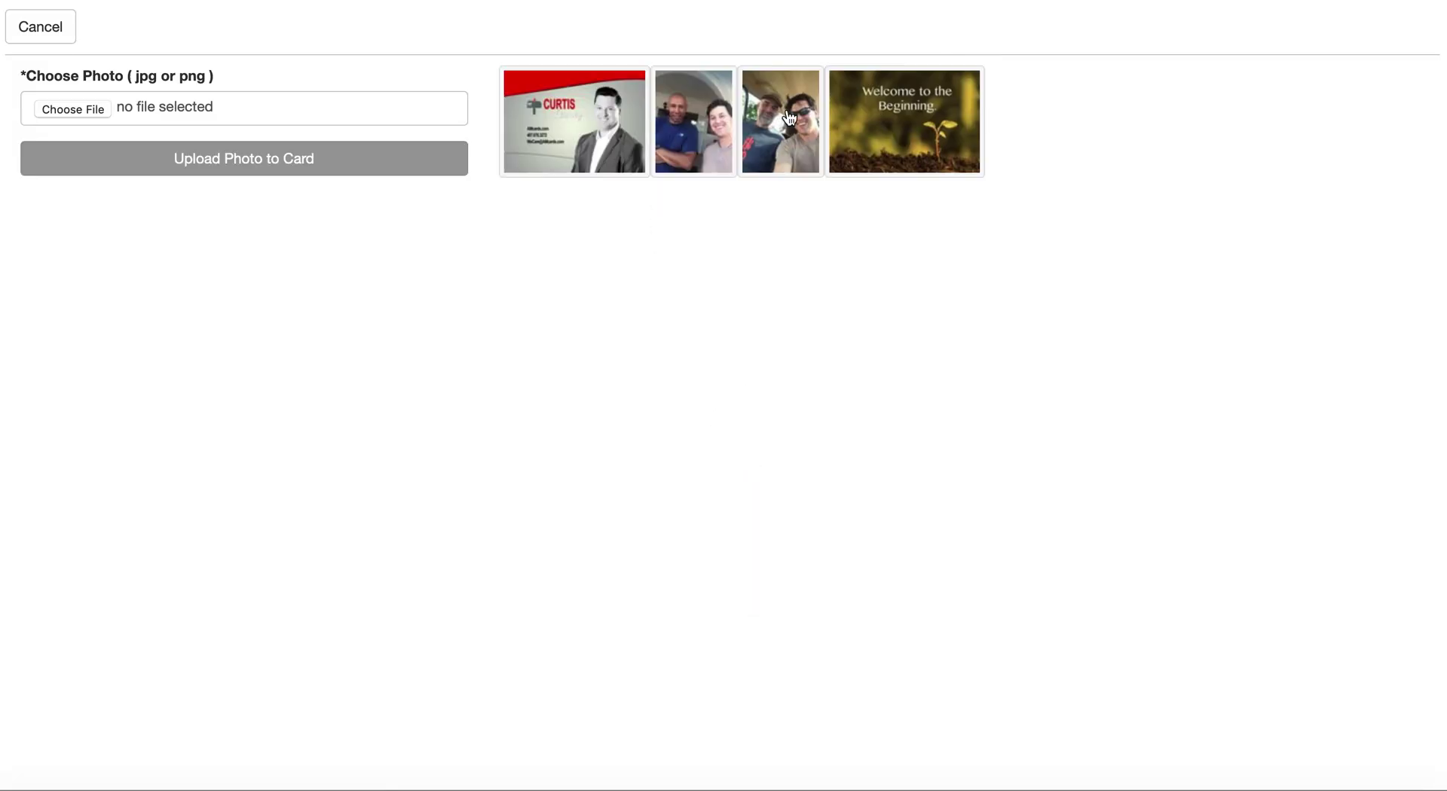
{"action": "left_click", "coordinate": [788, 110]}
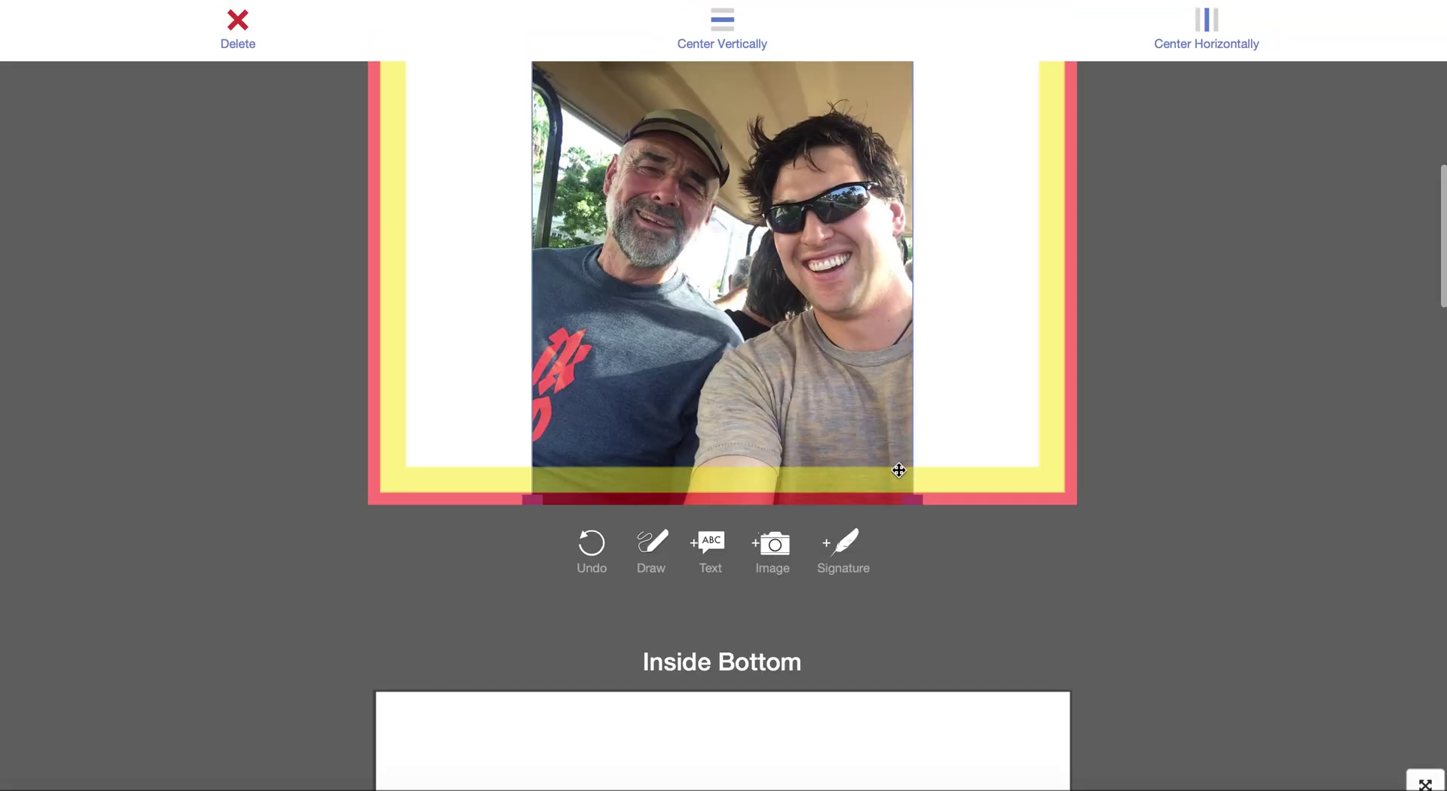
Shrink the Inside Top photo to fit within the safe area and center it vertically and horizontally
{"action": "left_click_drag", "start_coordinate": [920, 504], "coordinate": [824, 388]}
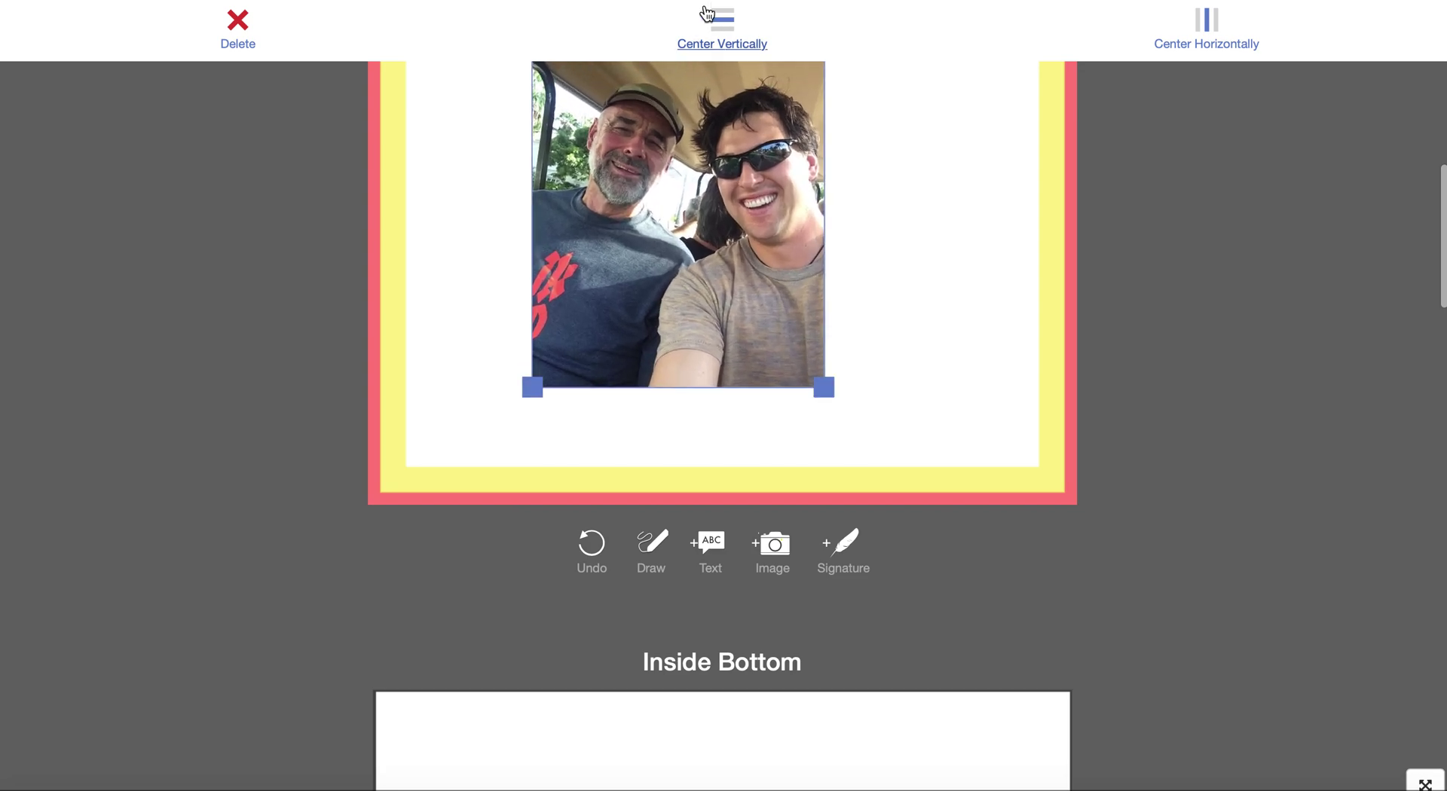
{"action": "left_click", "coordinate": [722, 23]}
{"action": "left_click", "coordinate": [1204, 30]}
{"action": "left_click", "coordinate": [1169, 265]}
Compose Inside Bottom text with the first_name merge field, a comma, a blank line and "type message..."
{"action": "scroll", "coordinate": [1169, 265], "scroll_direction": "down", "scroll_amount": 5}
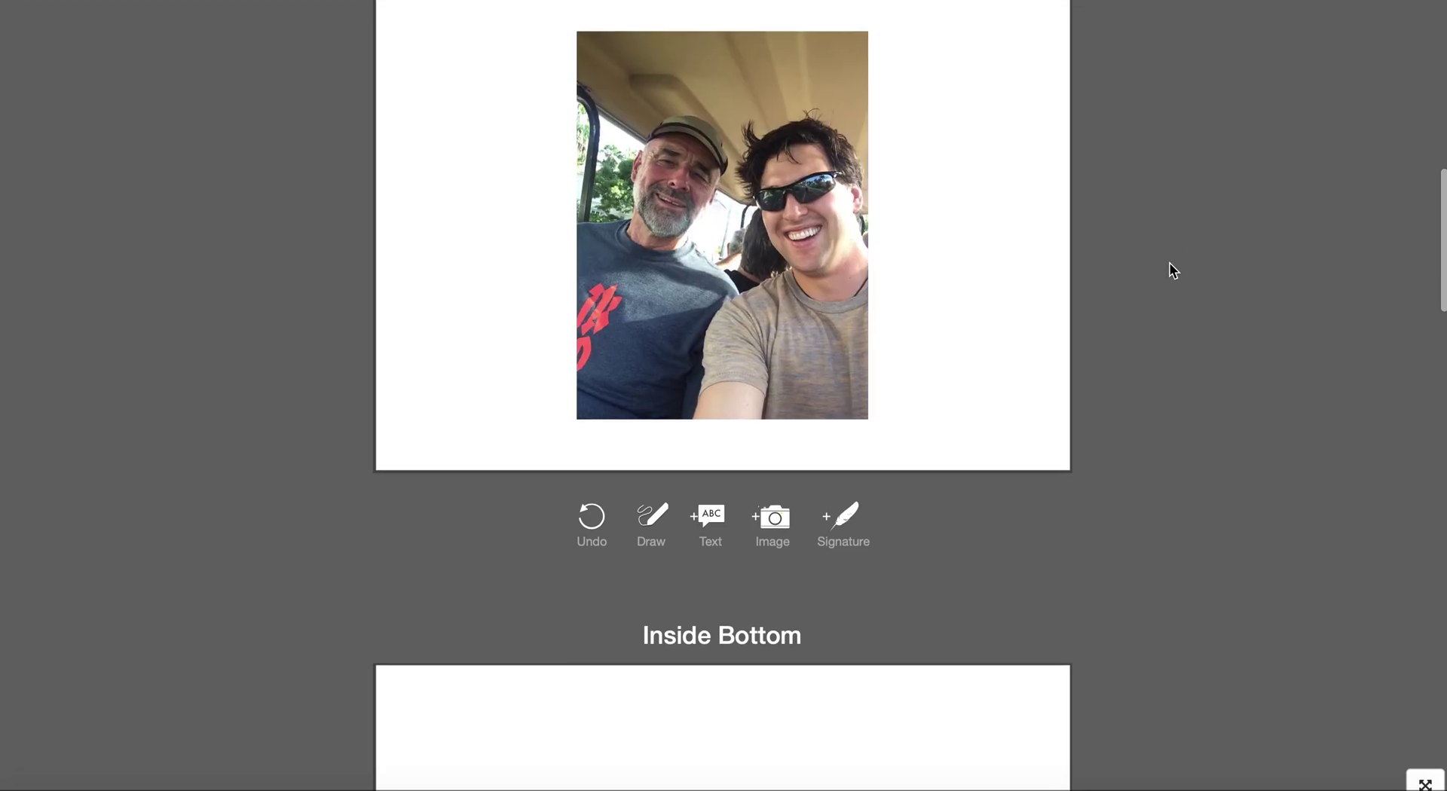
{"action": "left_click", "coordinate": [763, 497]}
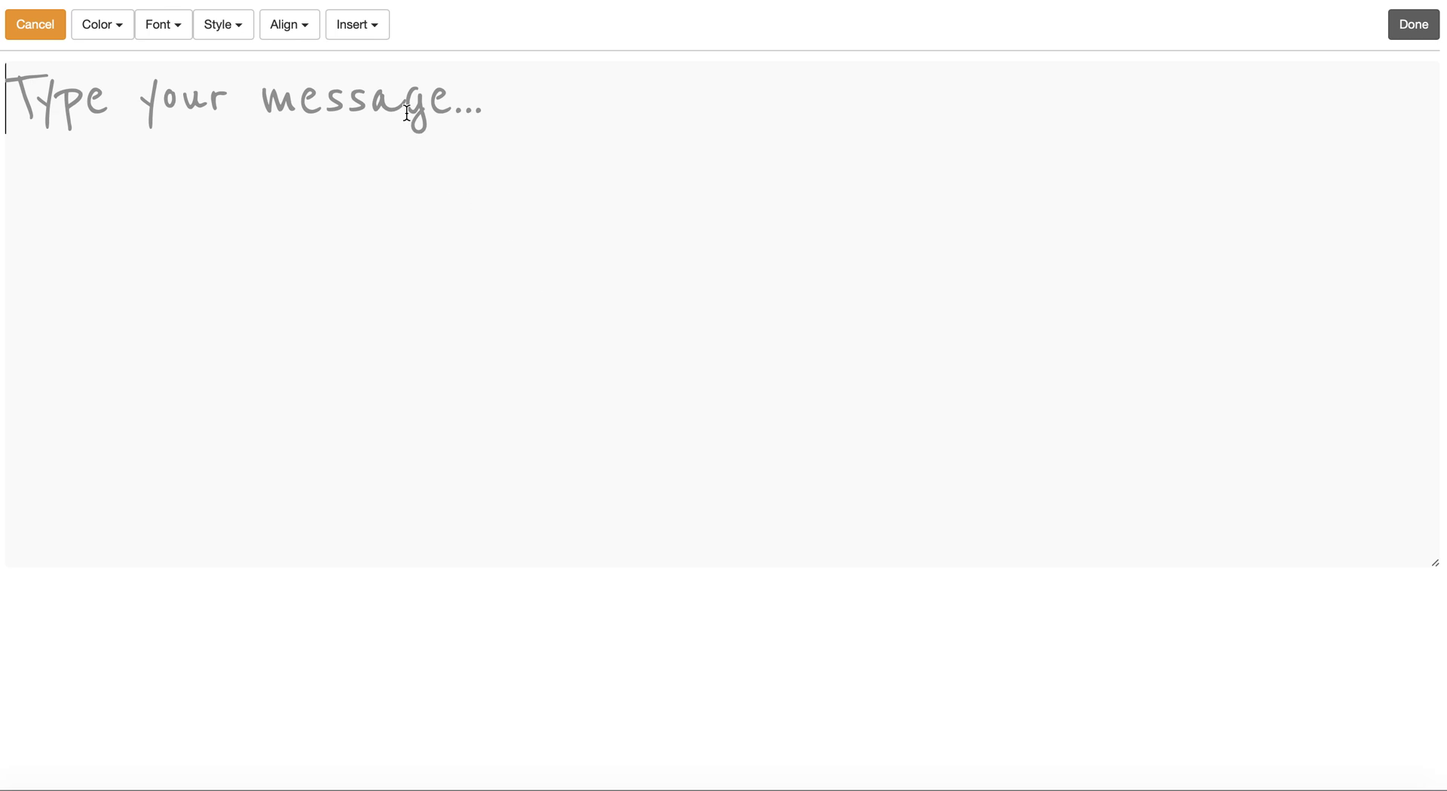
{"action": "left_click", "coordinate": [357, 24]}
{"action": "left_click", "coordinate": [332, 56]}
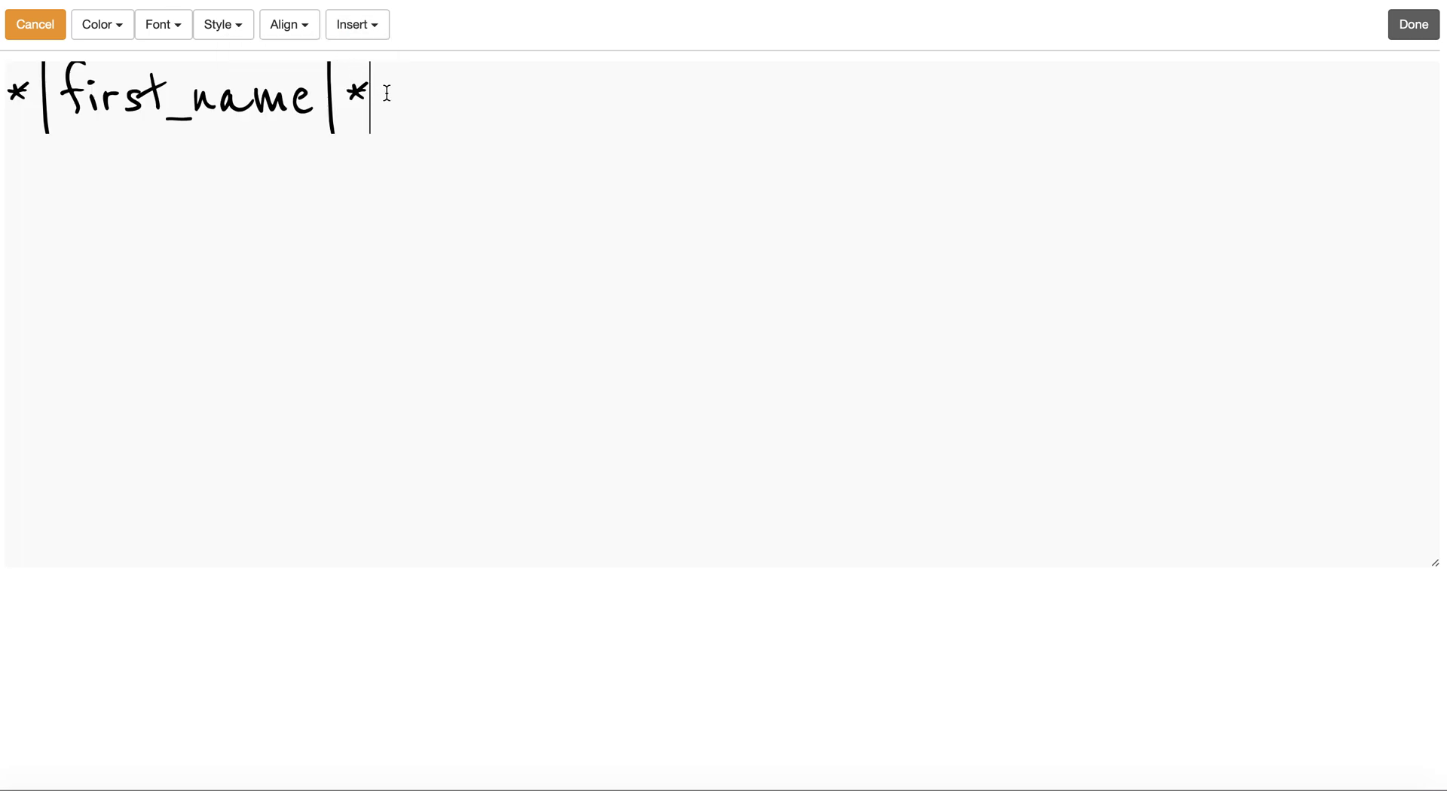
{"action": "type", "text": ","}
{"action": "key", "text": "Return"}
{"action": "key", "text": "Return"}
{"action": "type", "text": "type mes"}
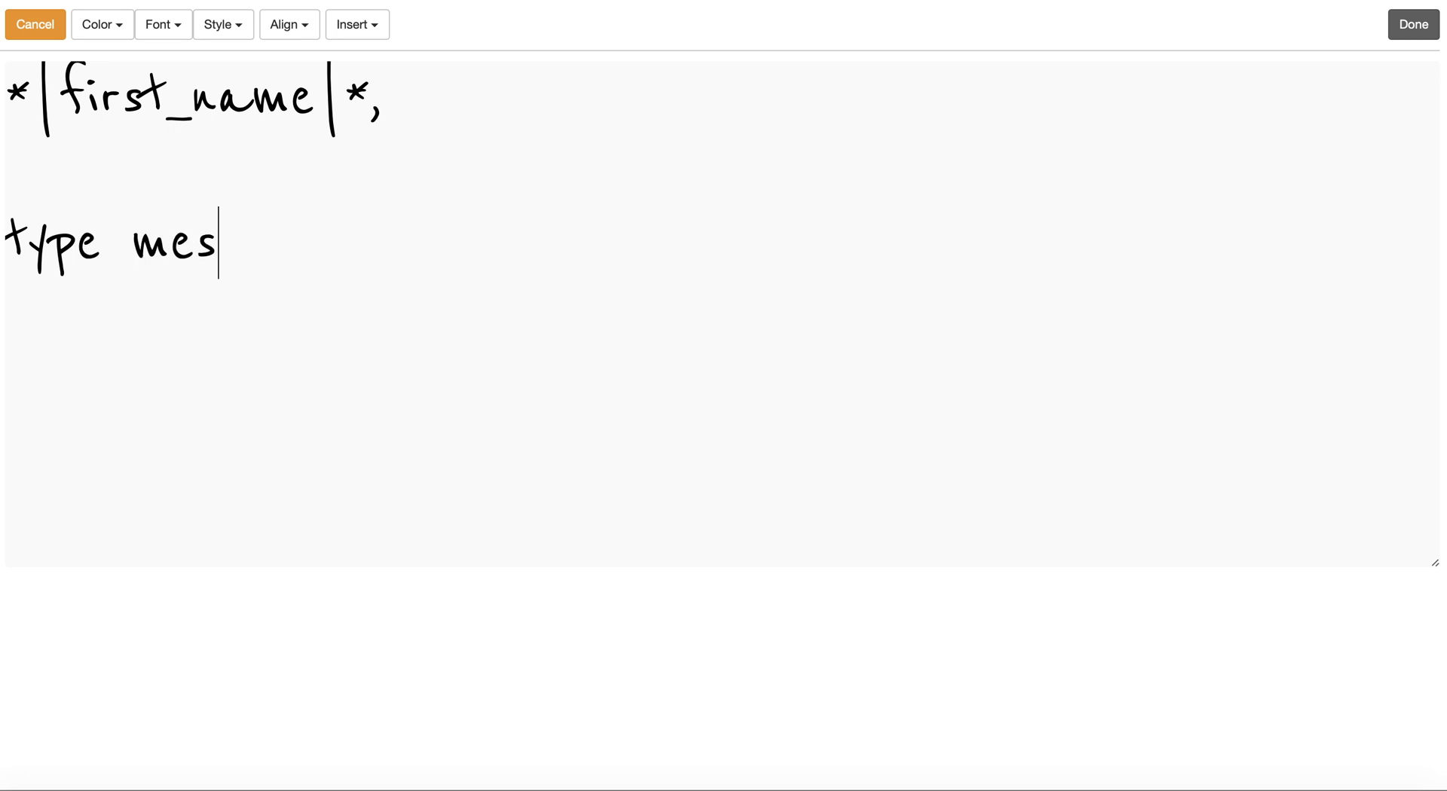
{"action": "type", "text": "sage..."}
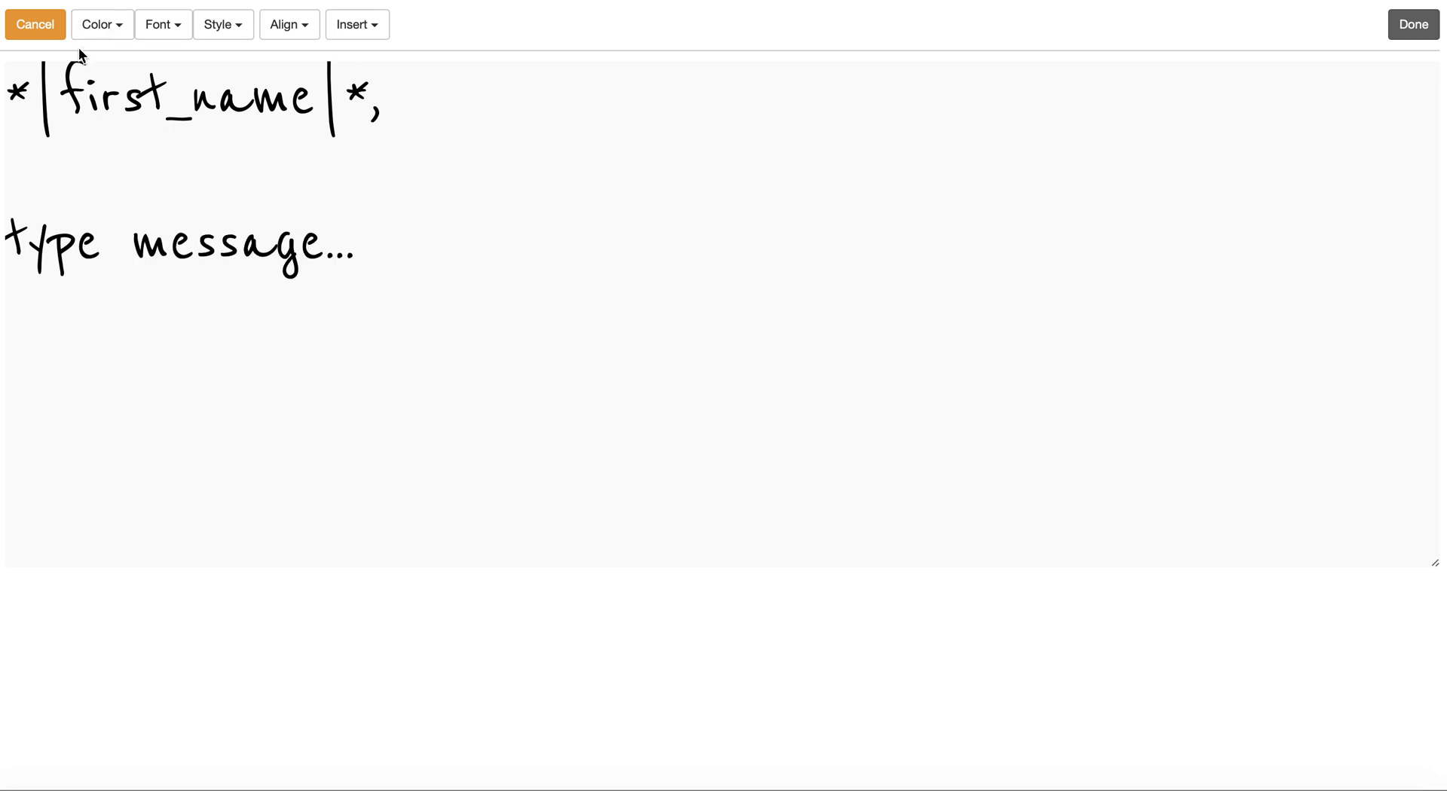
Color the message text dark blue and place it on the Inside Bottom panel
{"action": "left_click", "coordinate": [97, 30]}
{"action": "left_click", "coordinate": [140, 57]}
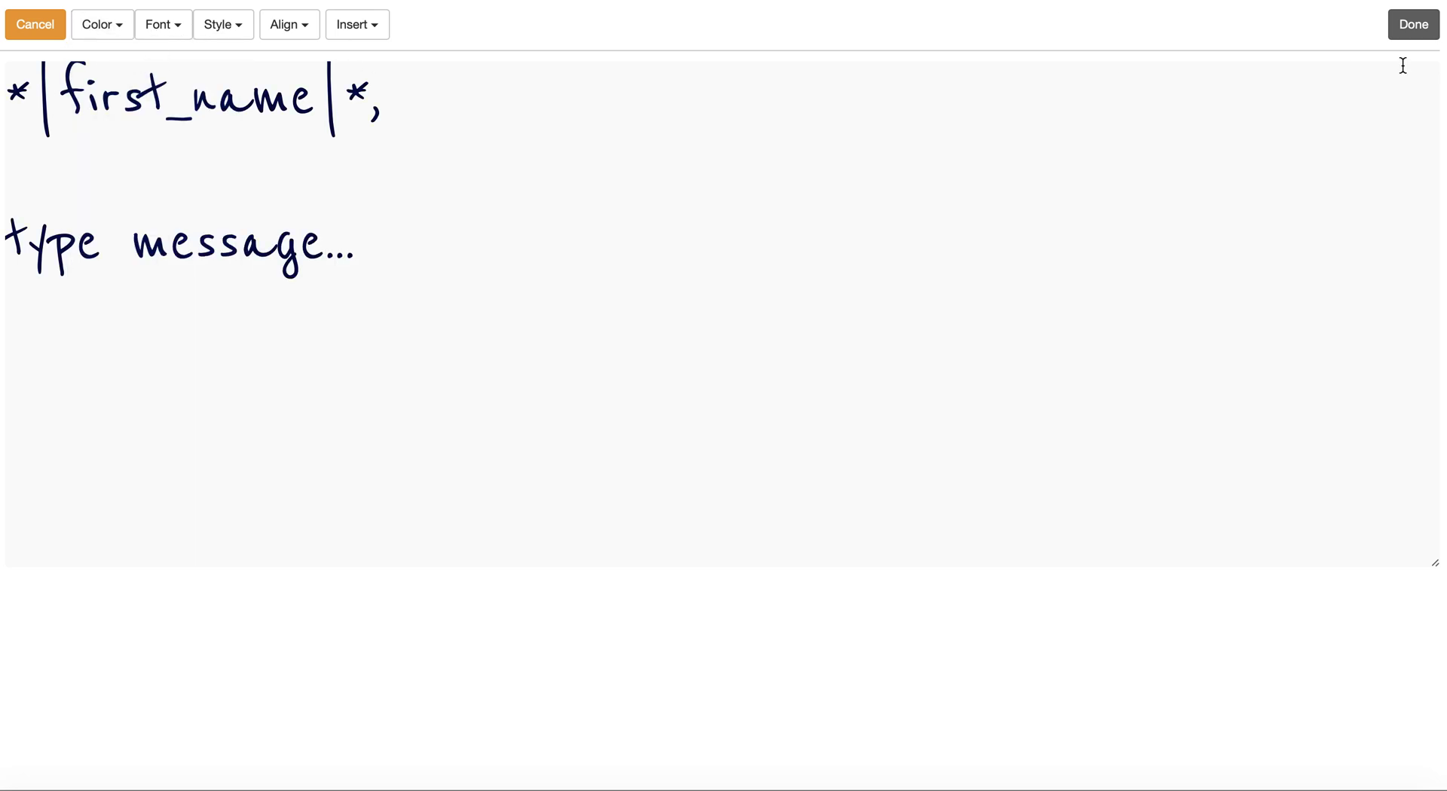
{"action": "left_click", "coordinate": [1414, 24]}
{"action": "left_click_drag", "start_coordinate": [601, 136], "coordinate": [743, 136]}
{"action": "left_click", "coordinate": [778, 313]}
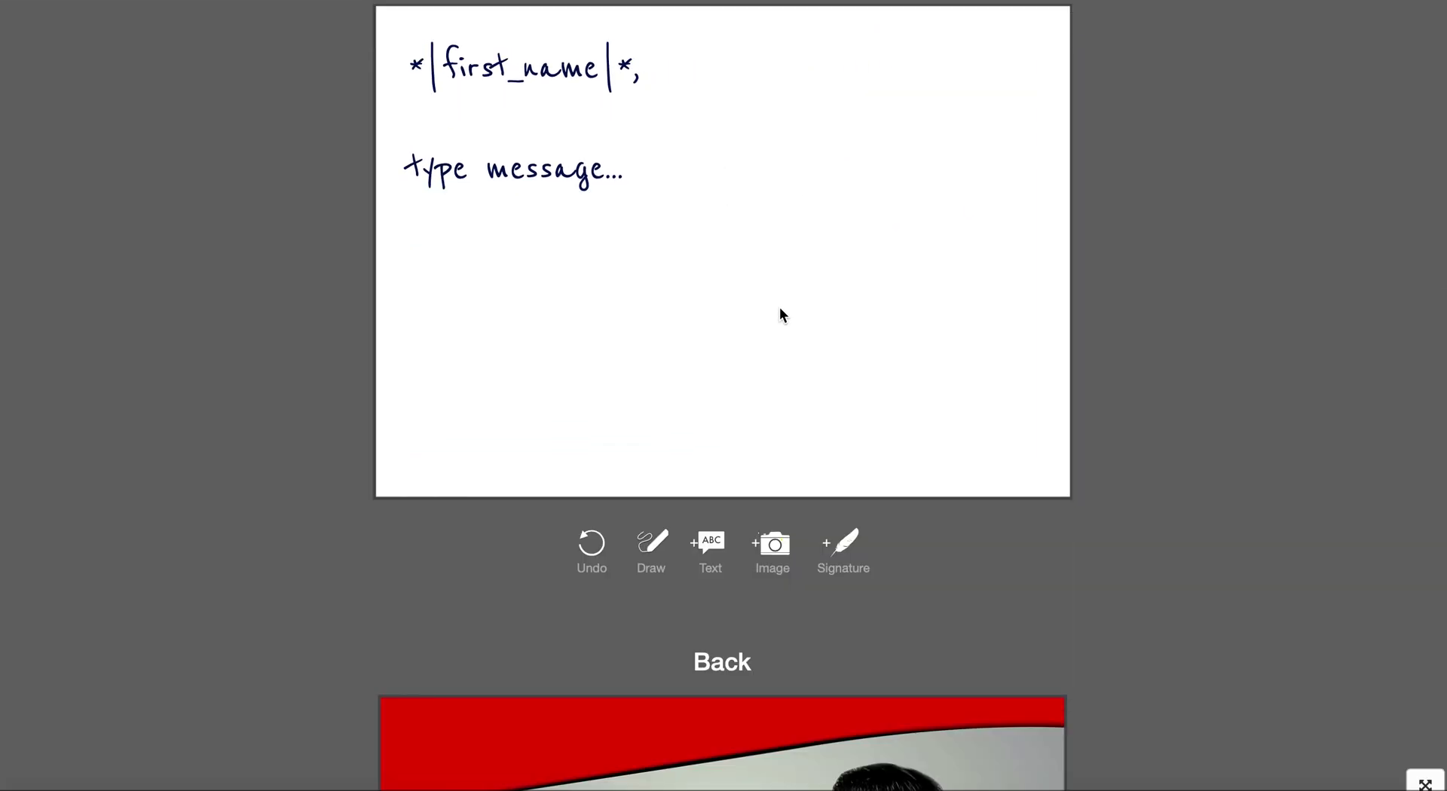
{"action": "scroll", "coordinate": [826, 419], "scroll_direction": "up", "scroll_amount": 2}
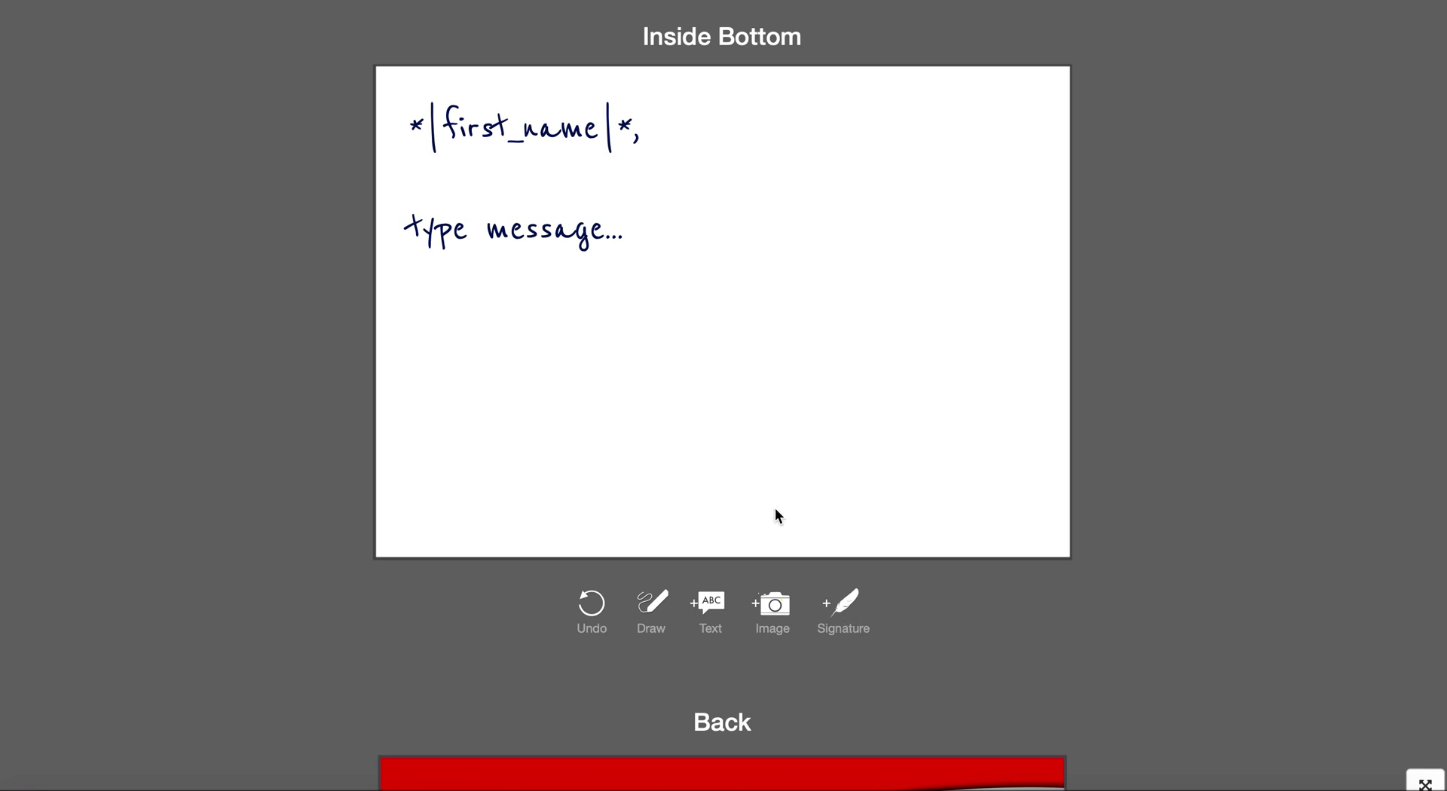
Save the finished card as a new template named "I appreciate you..."
{"action": "scroll", "coordinate": [706, 409], "scroll_direction": "down", "scroll_amount": 10}
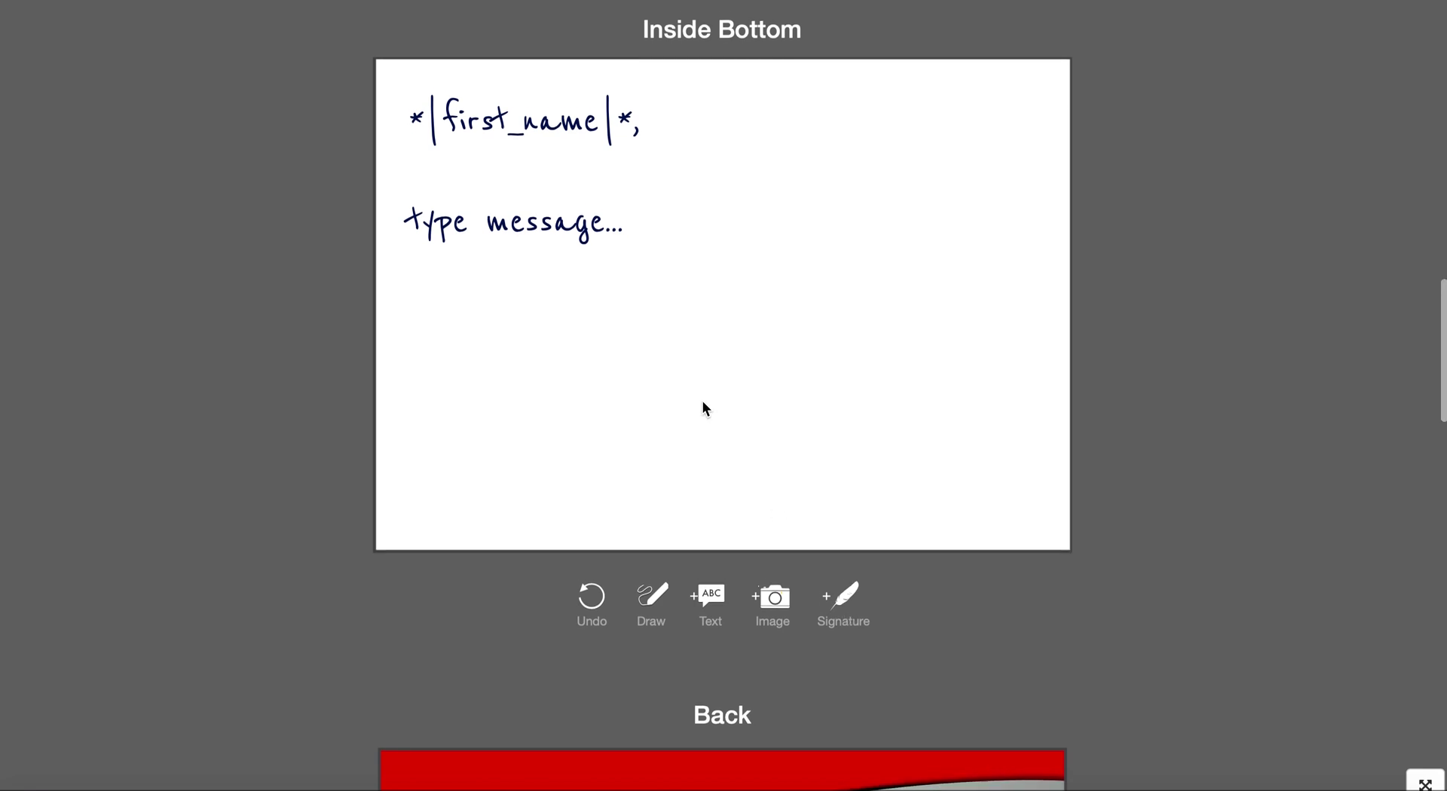
{"action": "scroll", "coordinate": [703, 402], "scroll_direction": "up", "scroll_amount": 20}
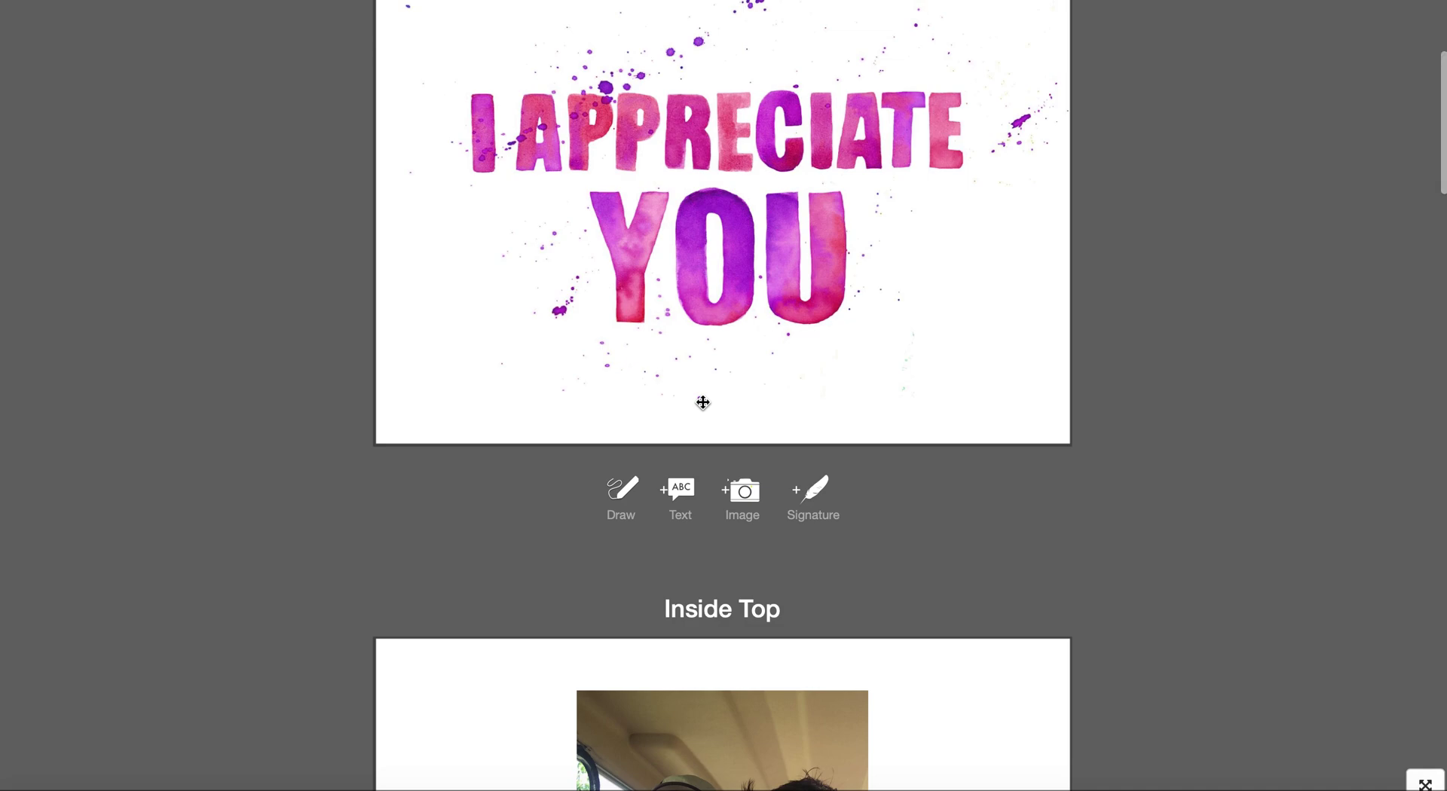
{"action": "scroll", "coordinate": [702, 402], "scroll_direction": "up", "scroll_amount": 4}
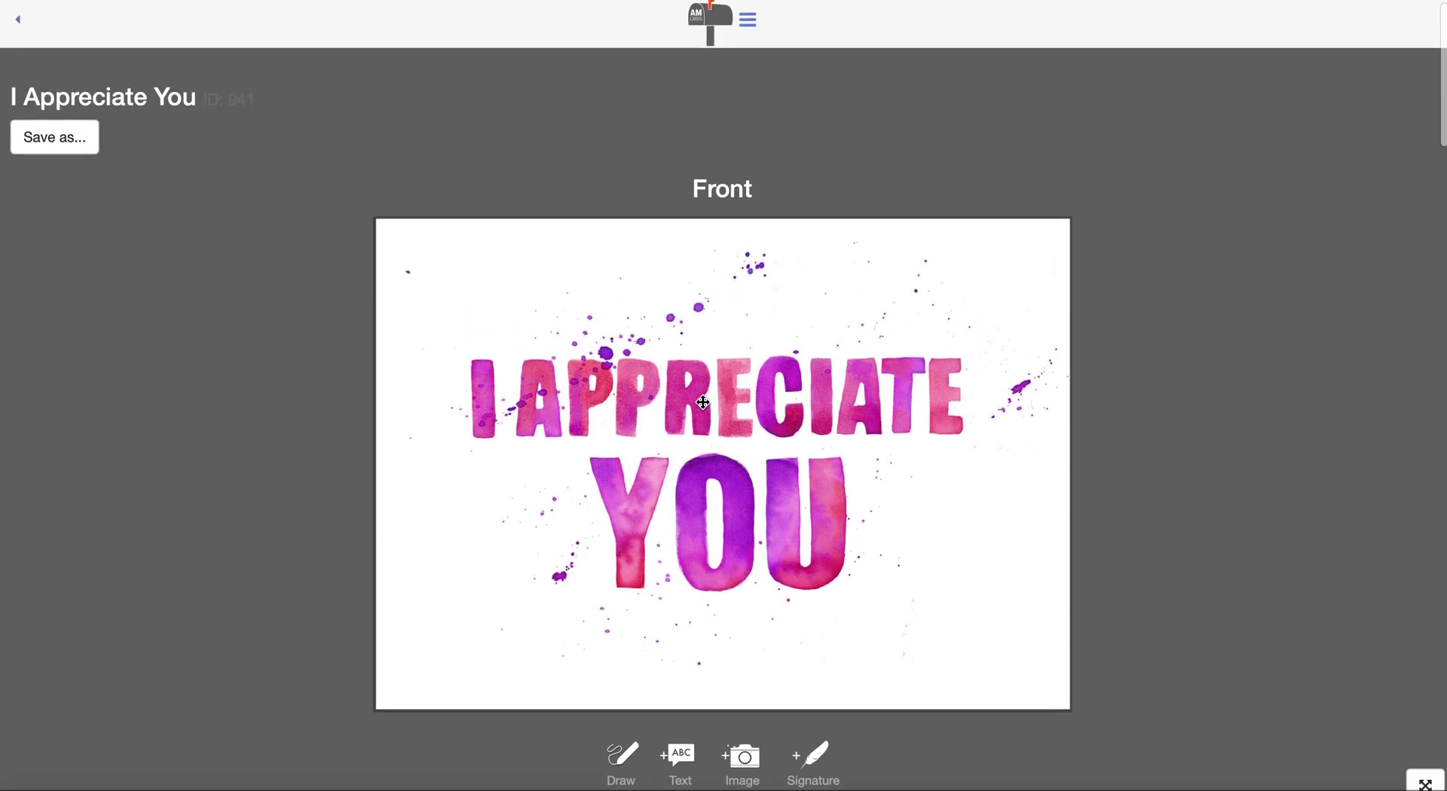
{"action": "left_click", "coordinate": [75, 150]}
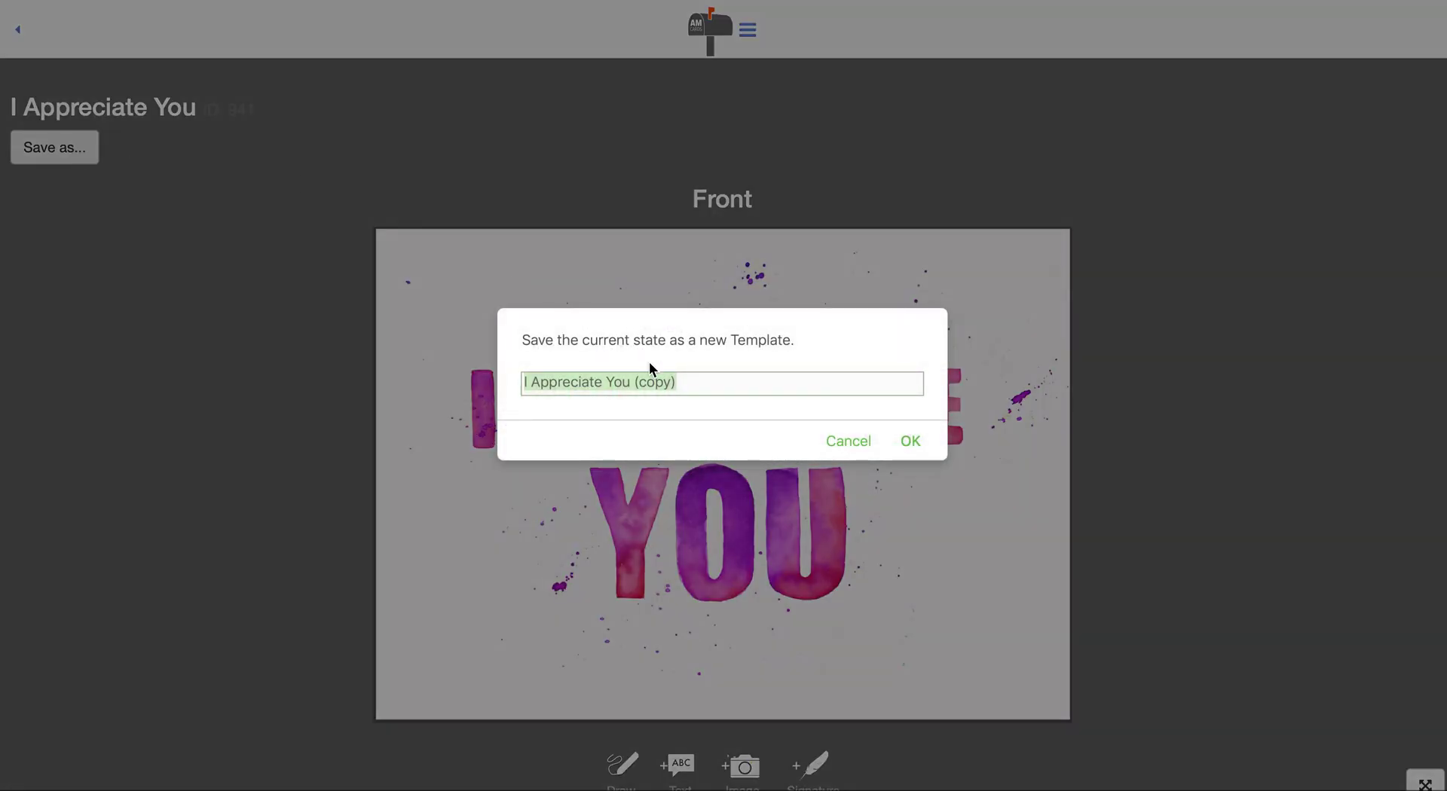
{"action": "type", "text": "I appreciat"}
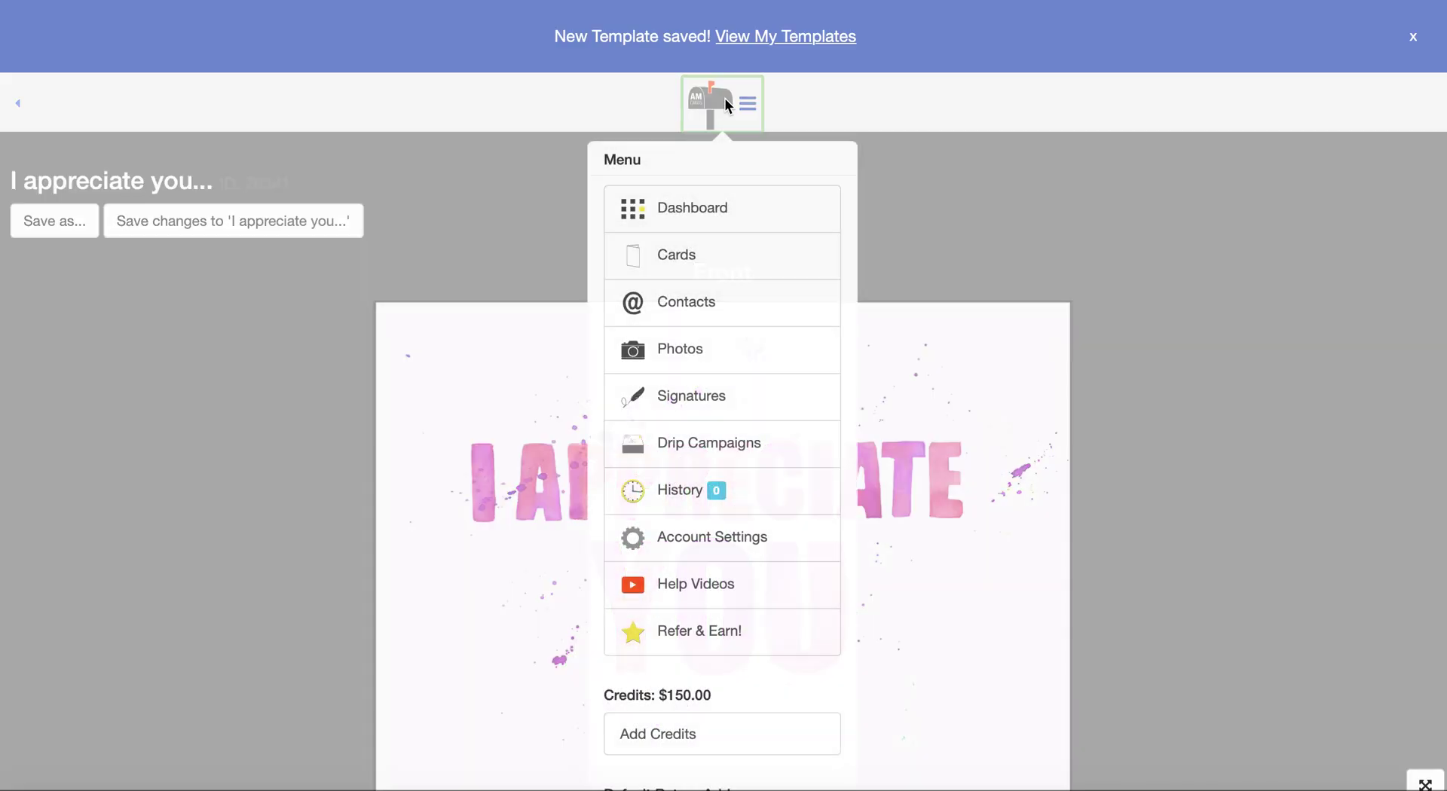
Show the cards in the My Templates category and view the available actions for the "I appreciate you..." template
{"action": "left_click", "coordinate": [706, 261]}
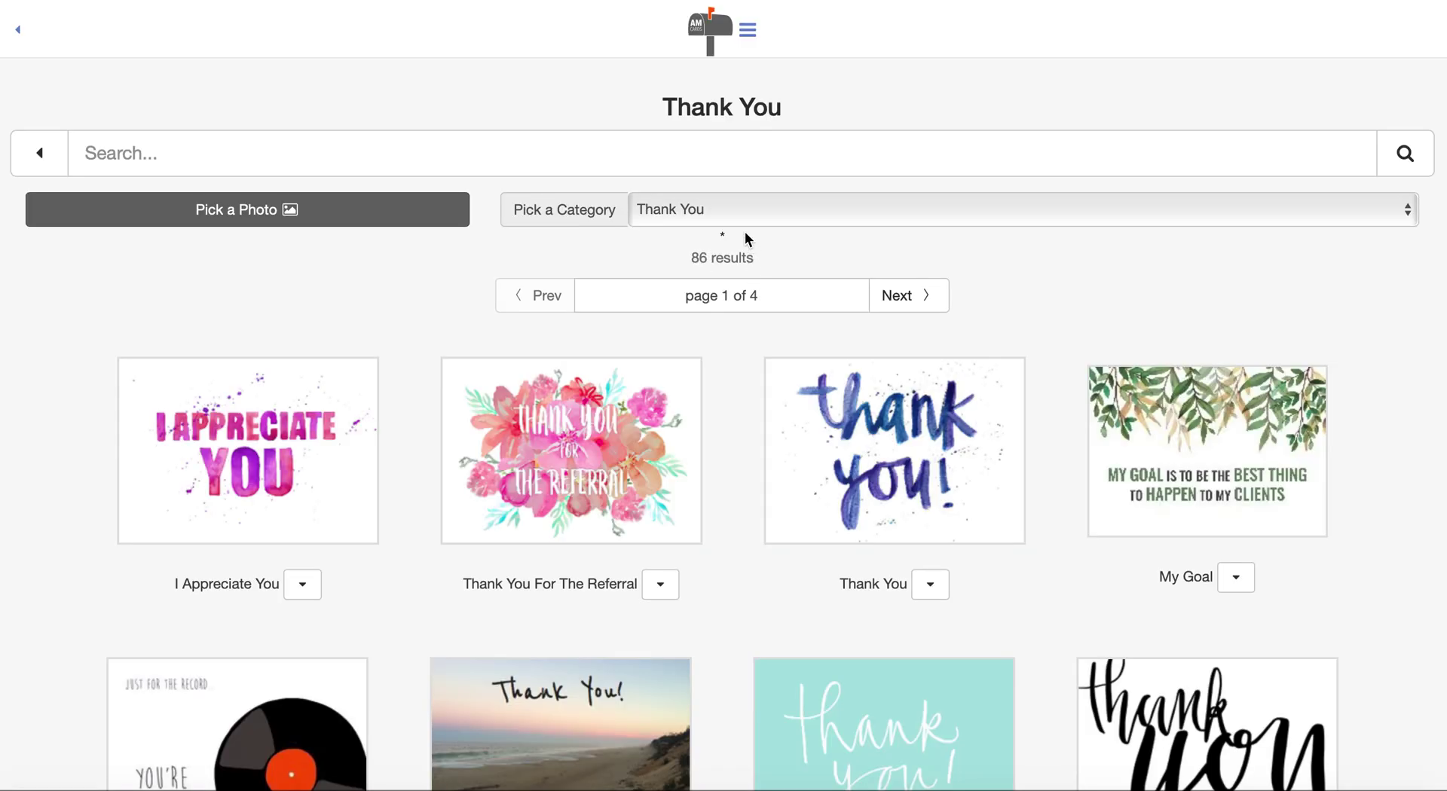
{"action": "left_click", "coordinate": [725, 210]}
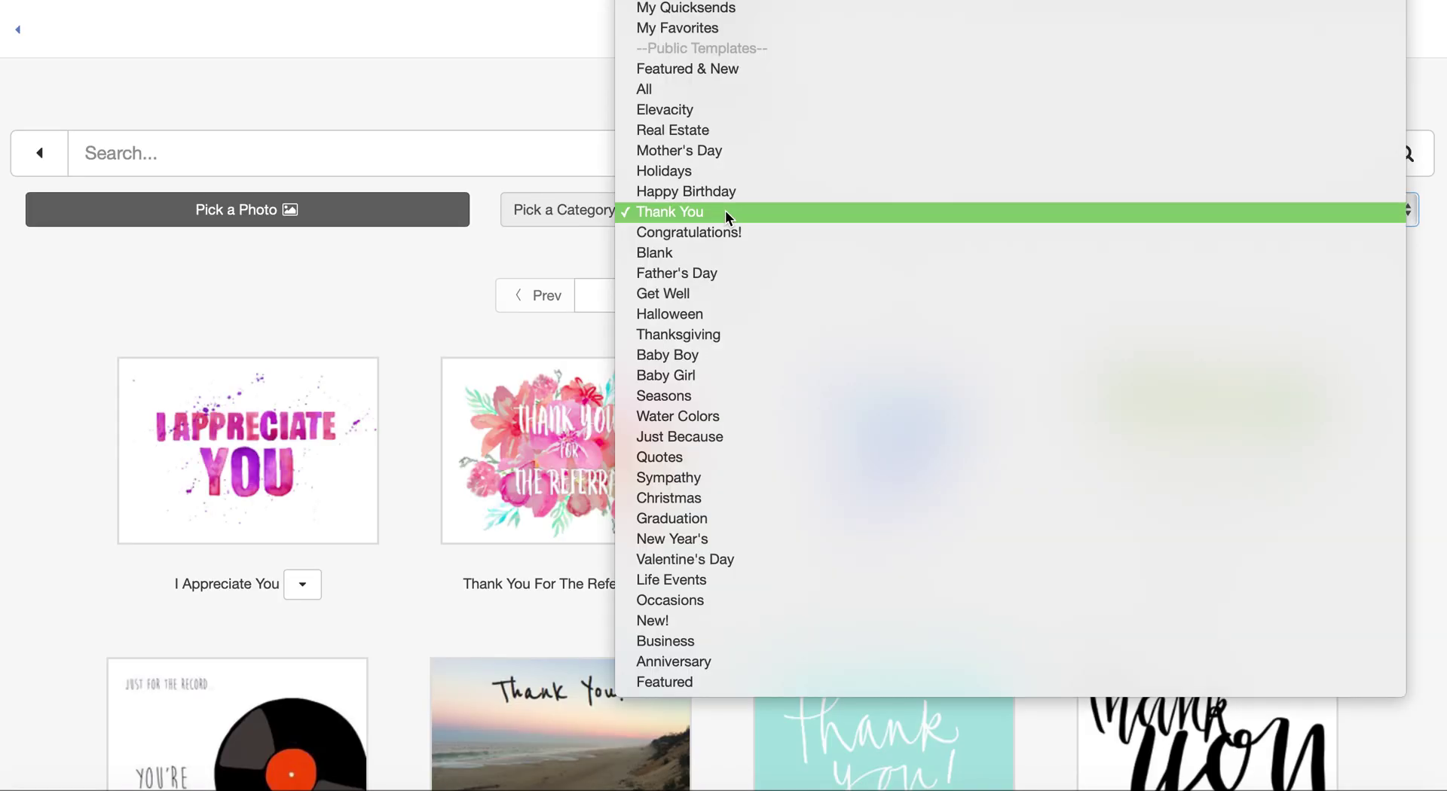
{"action": "left_click", "coordinate": [690, 2]}
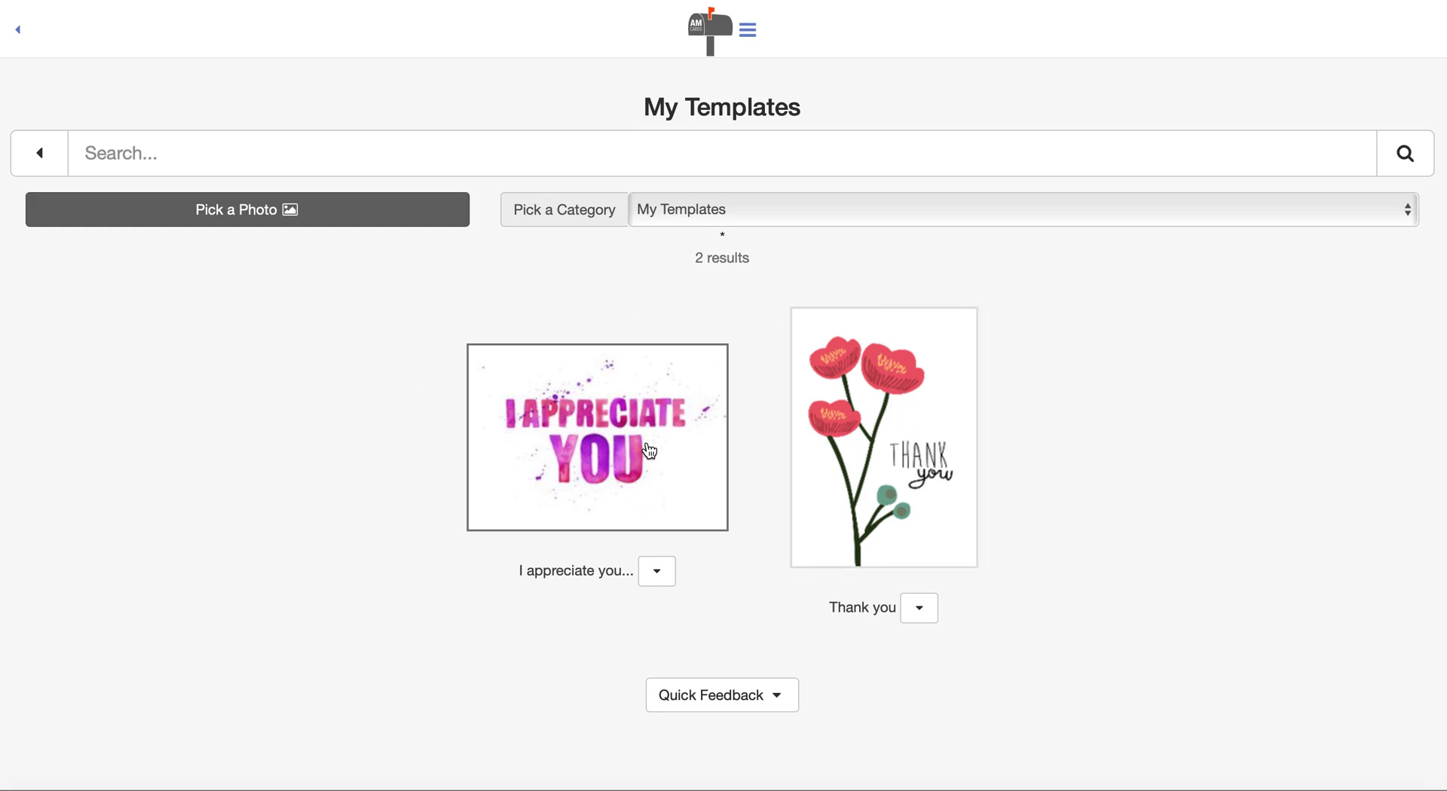
{"action": "left_click", "coordinate": [658, 573]}
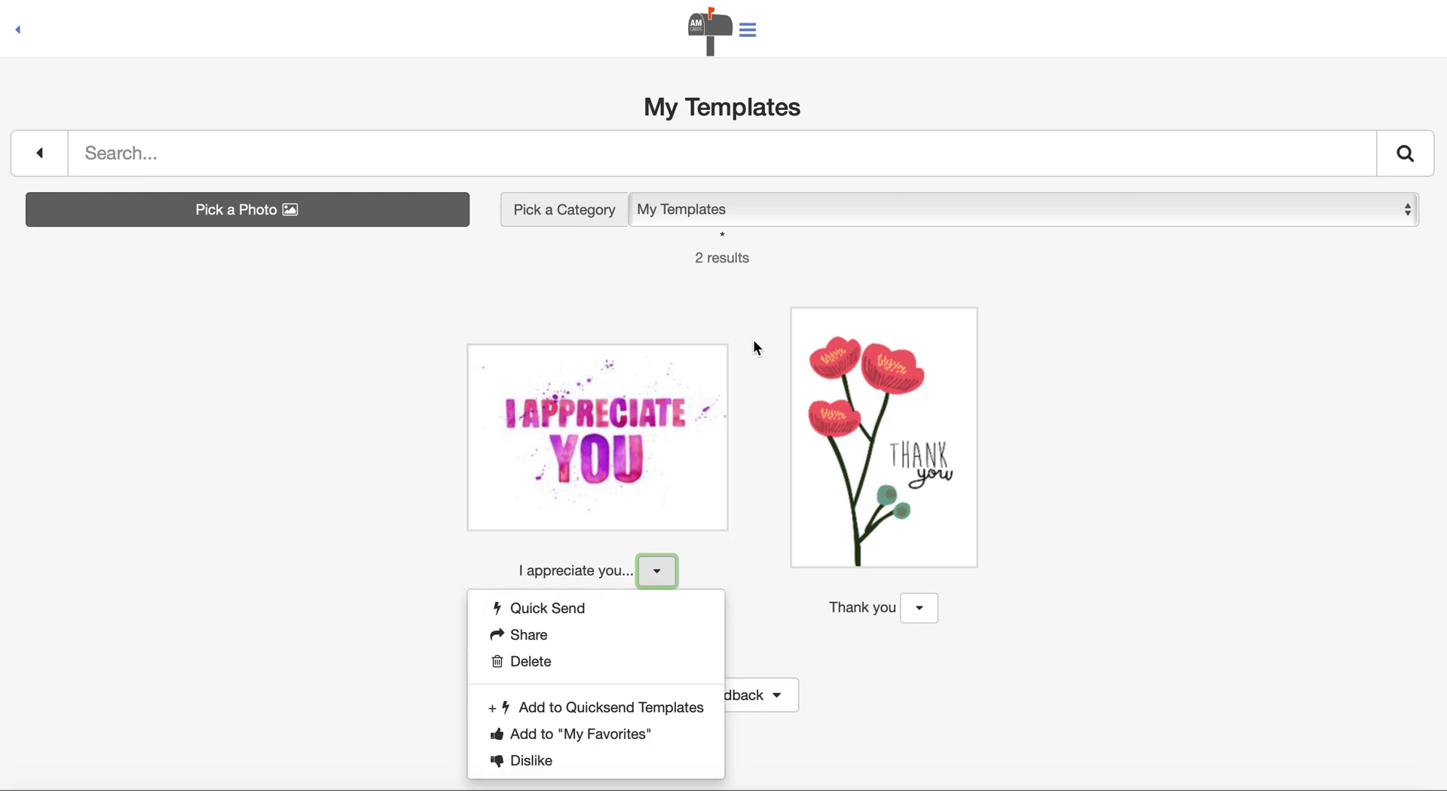
{"action": "left_click", "coordinate": [766, 365]}
Open the default Card Branding for horizontal greeting cards from the account settings
{"action": "left_click", "coordinate": [746, 32]}
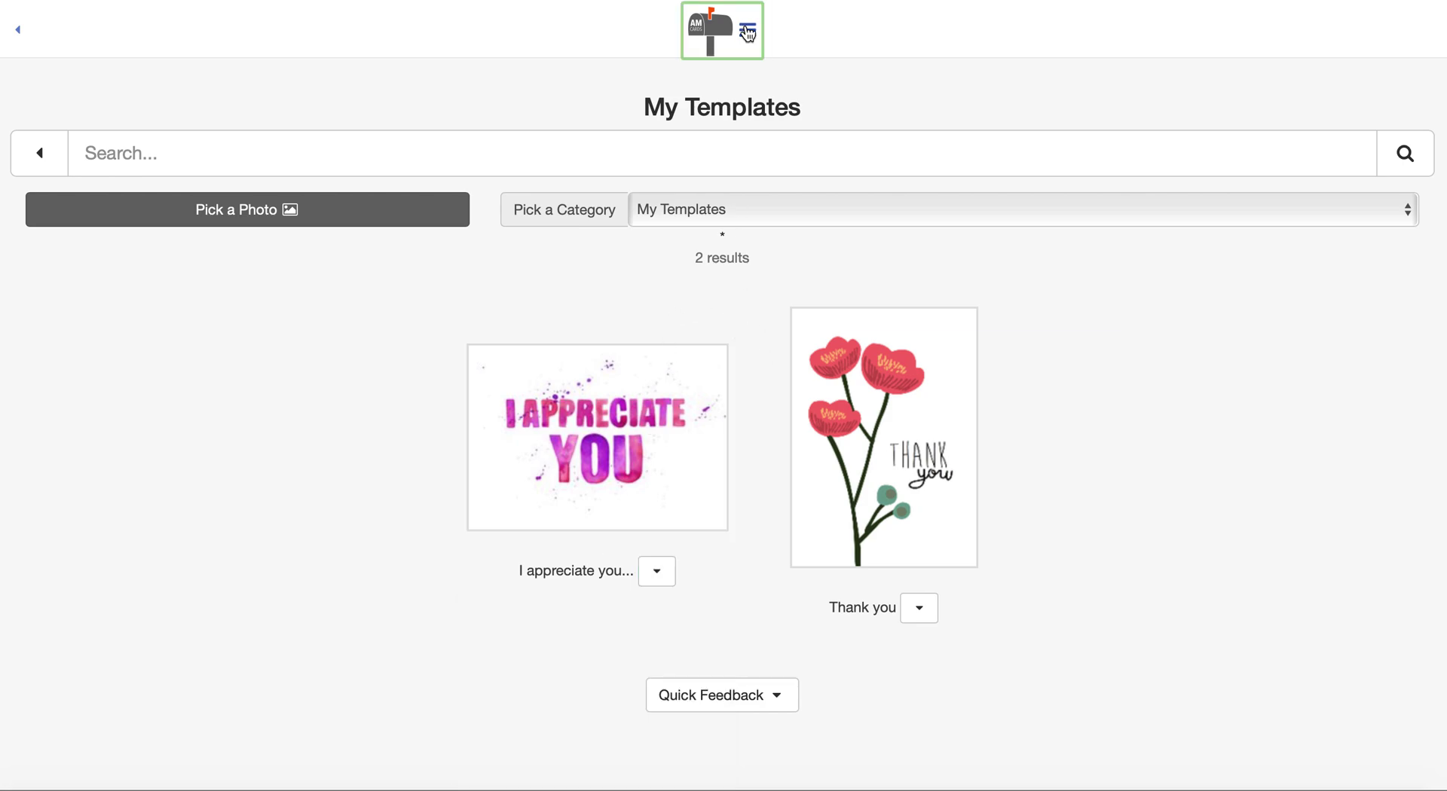
{"action": "left_click", "coordinate": [696, 135]}
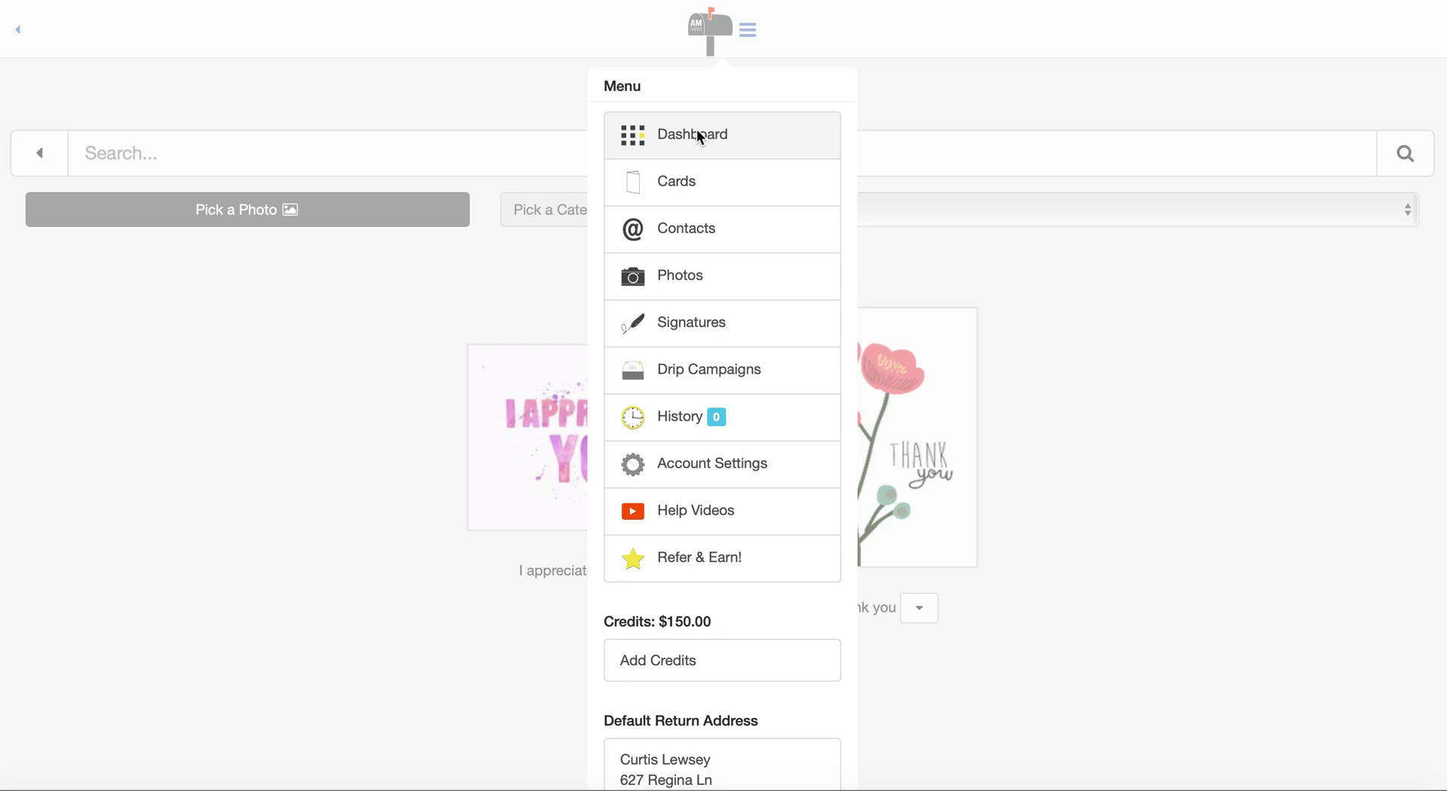
{"action": "left_click", "coordinate": [494, 507]}
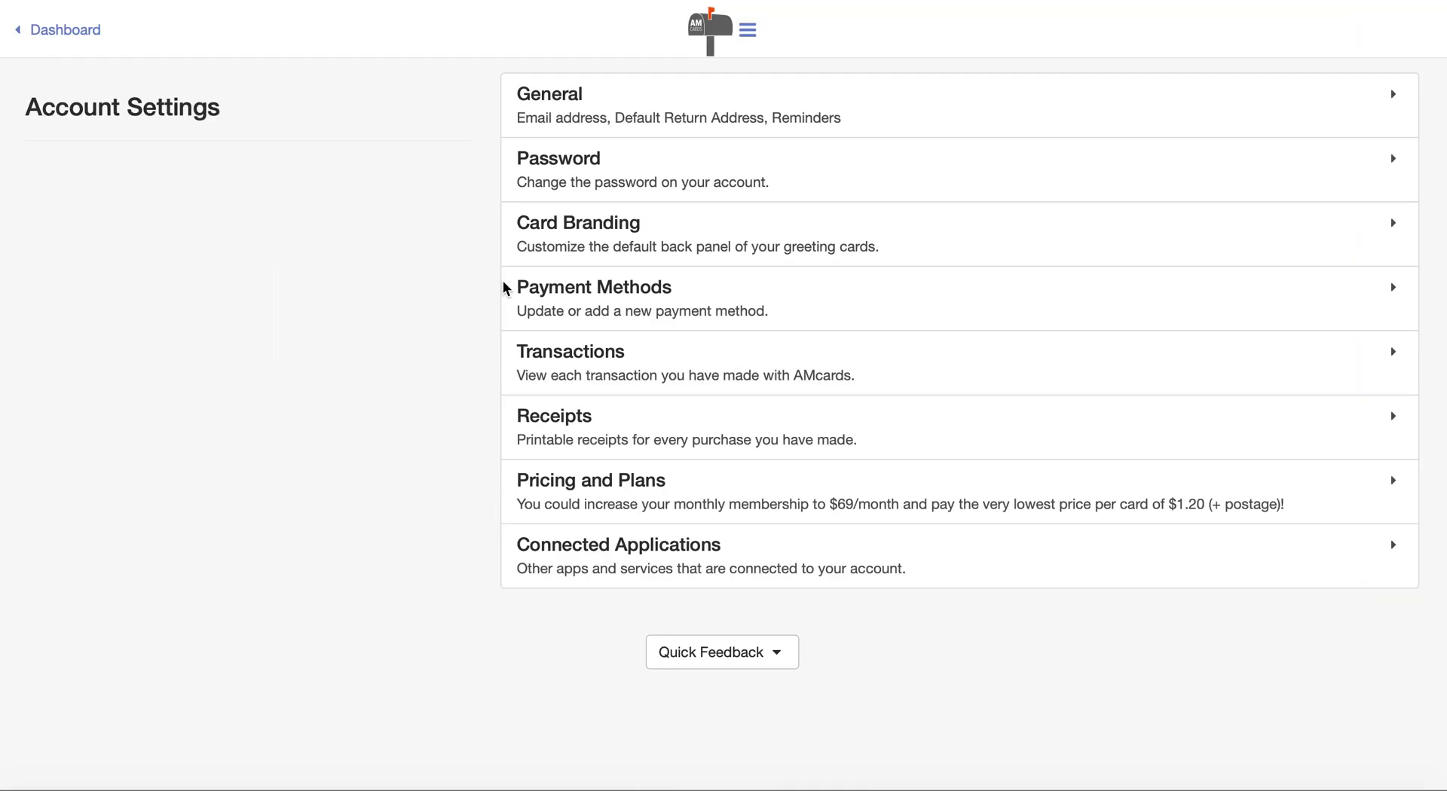
{"action": "left_click", "coordinate": [561, 234]}
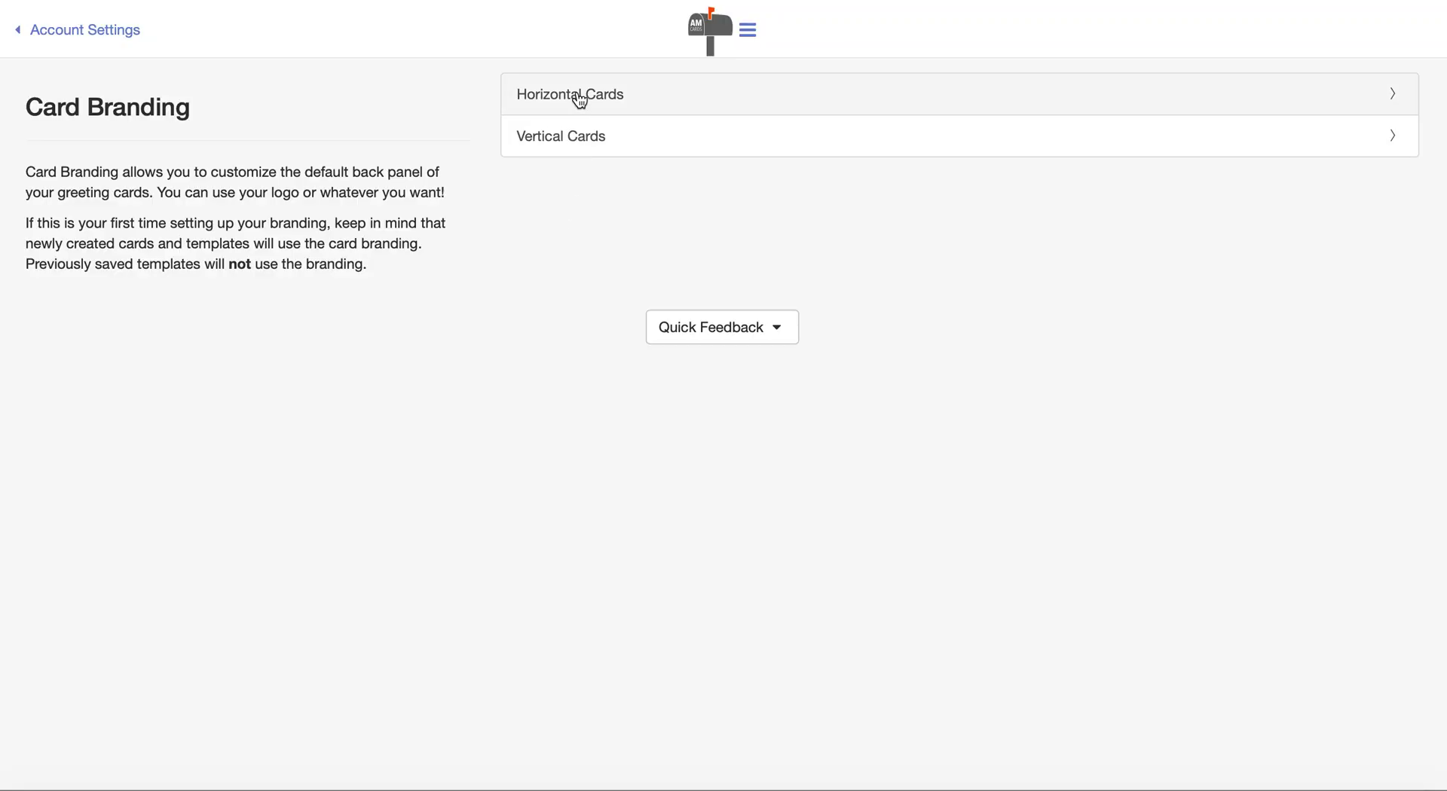
{"action": "left_click", "coordinate": [578, 96]}
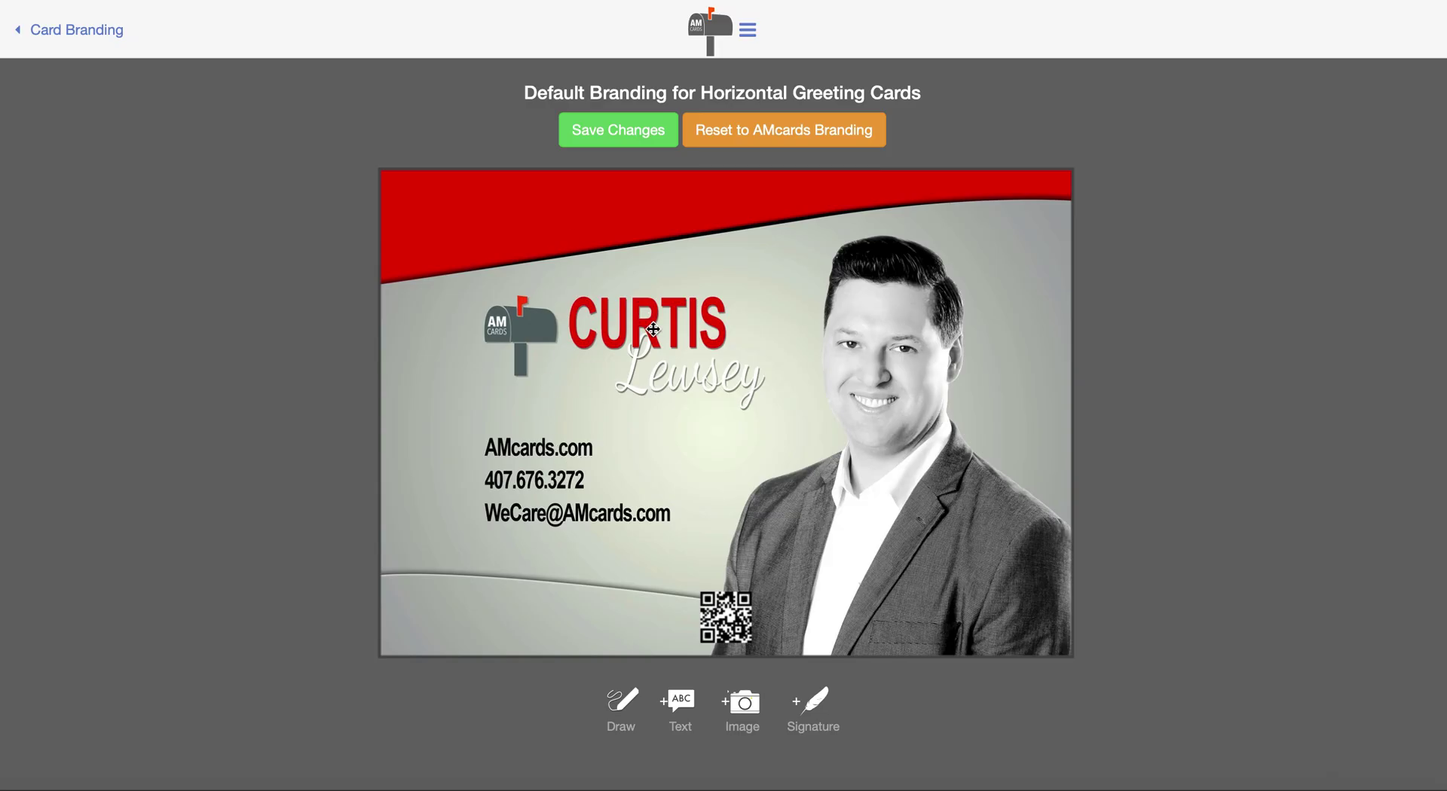